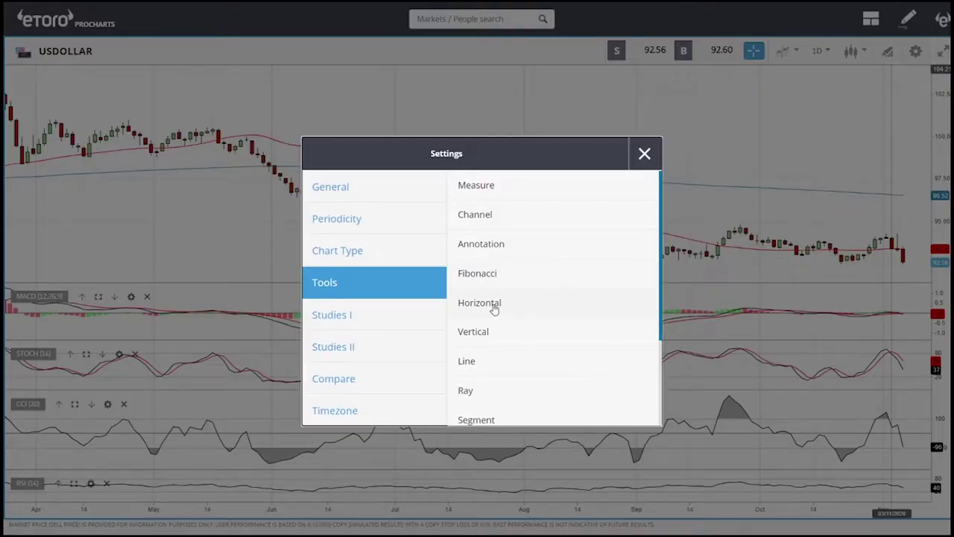
# Step: Draw horizontal support lines on the daily USDOLLAR chart at the late-October lows and at about 92.11
pyautogui.click(492, 306)
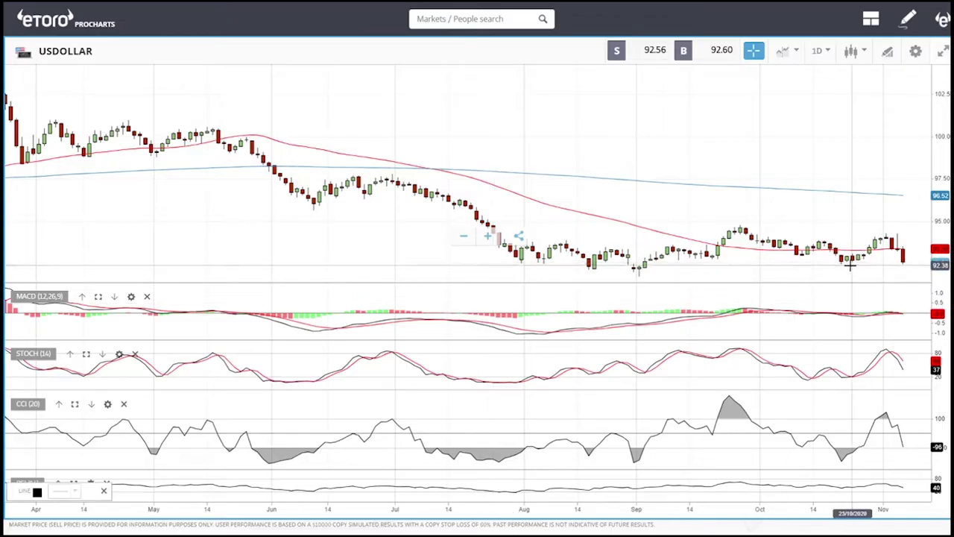
pyautogui.click(703, 262)
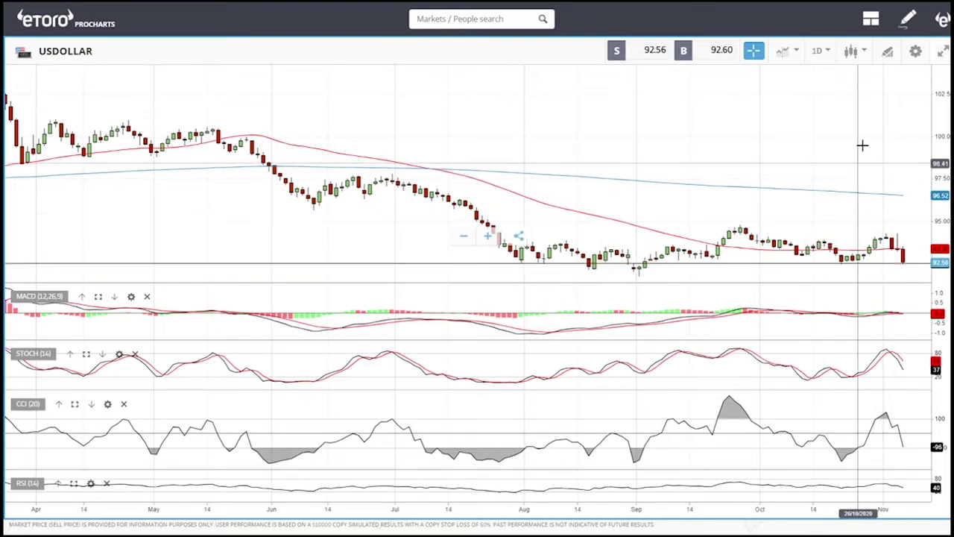
pyautogui.click(887, 51)
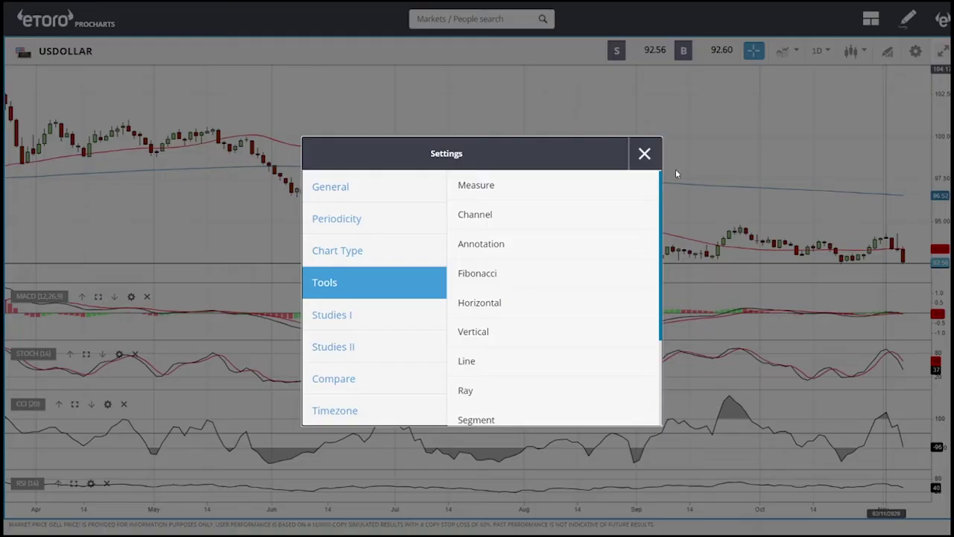
pyautogui.click(508, 303)
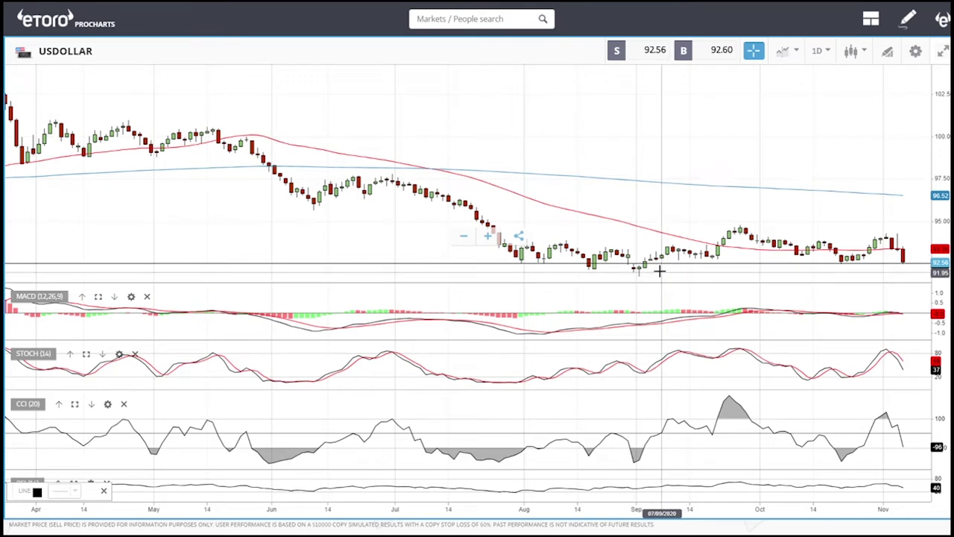
pyautogui.click(657, 270)
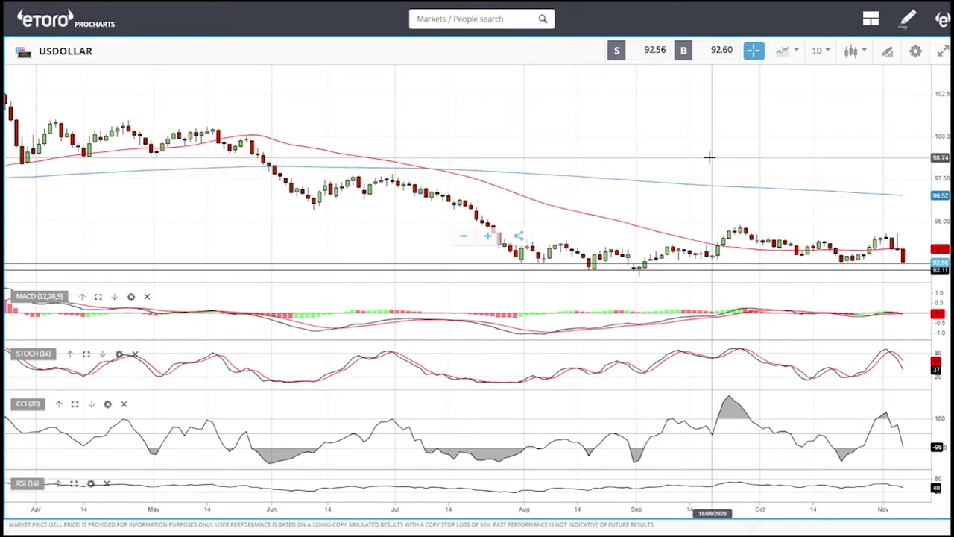
# Step: Add a third horizontal support line to the USDOLLAR chart at about 91.71, along the early-September low
pyautogui.click(887, 51)
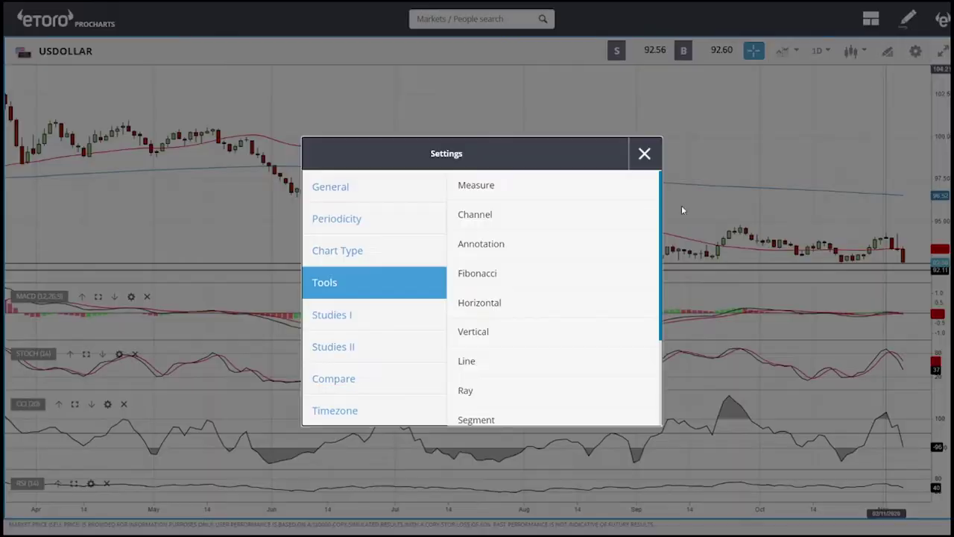
pyautogui.click(492, 308)
pyautogui.click(673, 276)
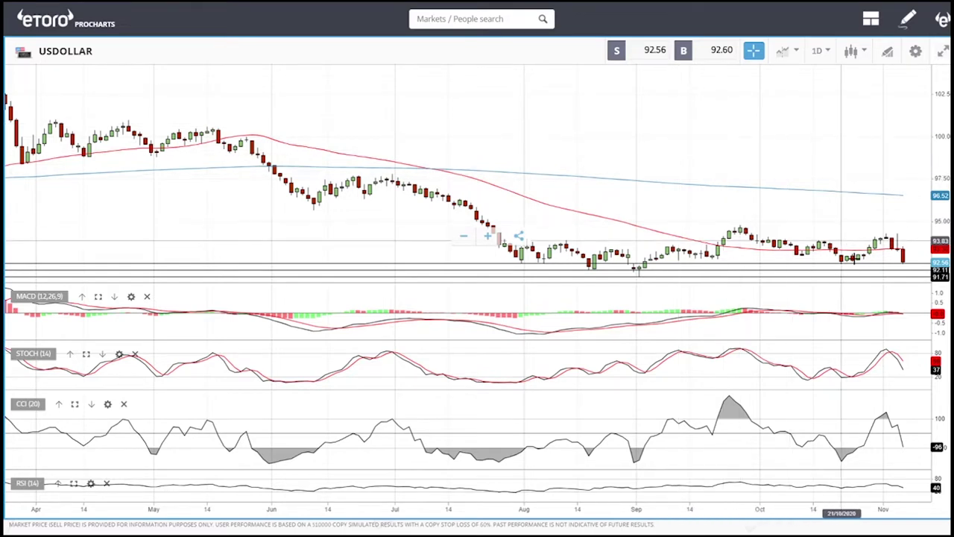
# Step: Set the USDOLLAR chart's periodicity to 4 Hour
pyautogui.moveTo(904, 273); pyautogui.dragTo(898, 272)
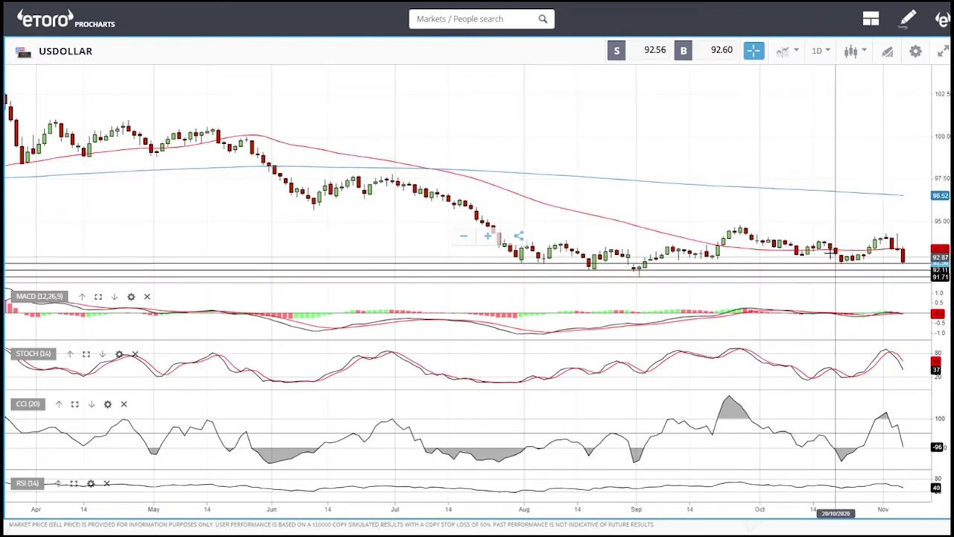
pyautogui.click(818, 52)
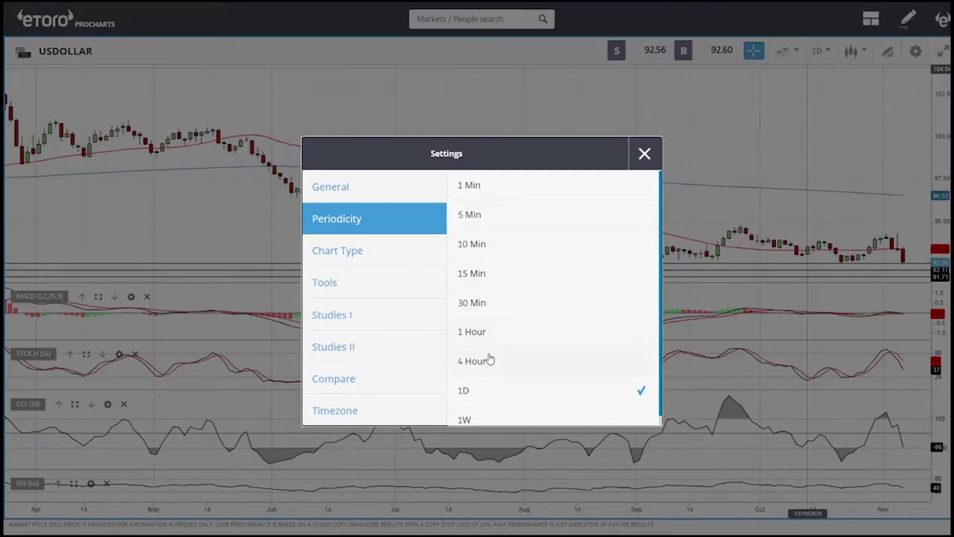
pyautogui.click(645, 154)
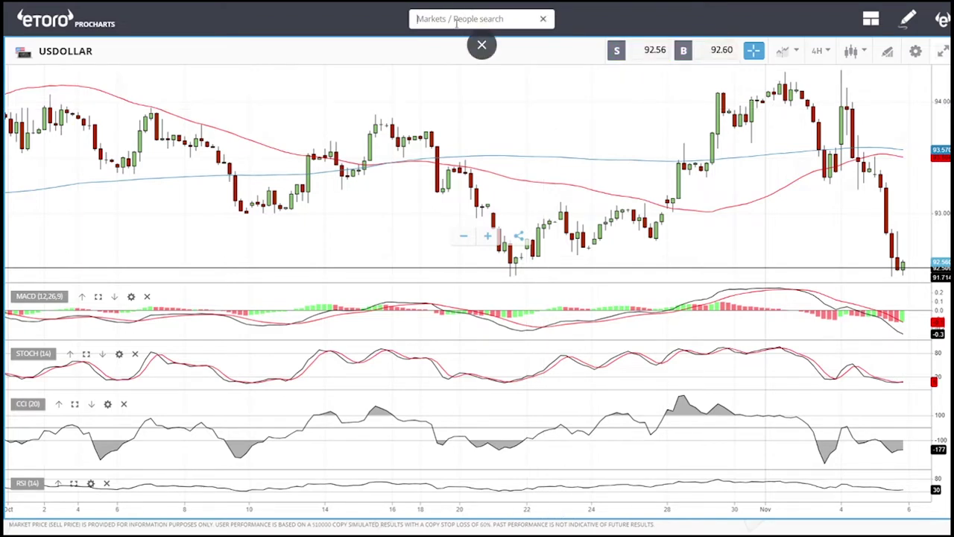
# Step: Load the OIL market in the chart and set its periodicity to 1D
pyautogui.click(443, 65)
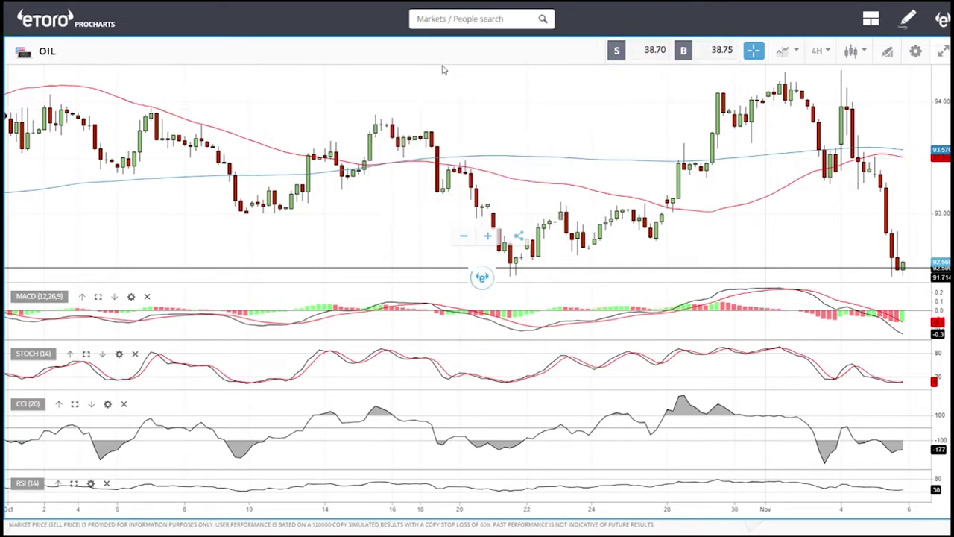
pyautogui.click(821, 55)
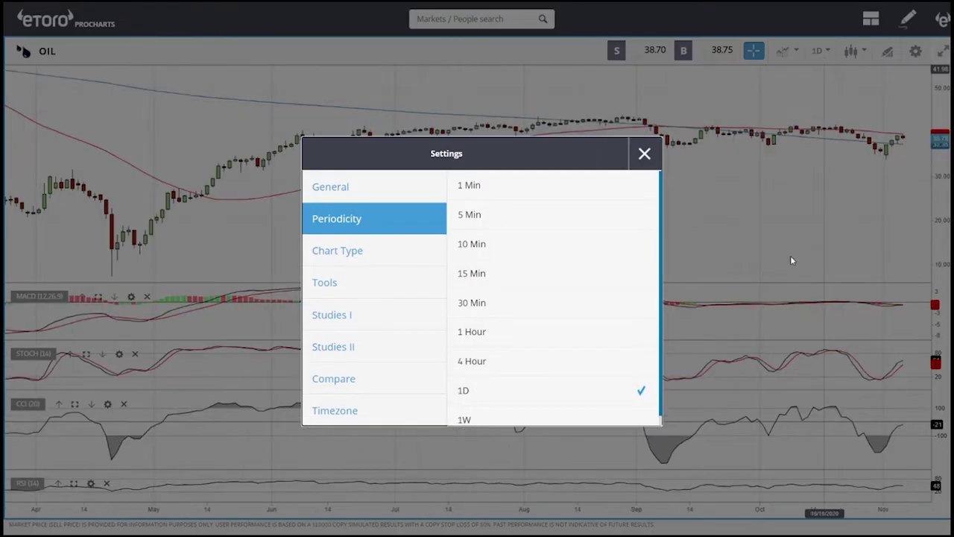
pyautogui.click(646, 155)
# Step: Draw a horizontal resistance line on the daily OIL chart at about 41.60, along the October highs
pyautogui.scroll(5, 904, 193)
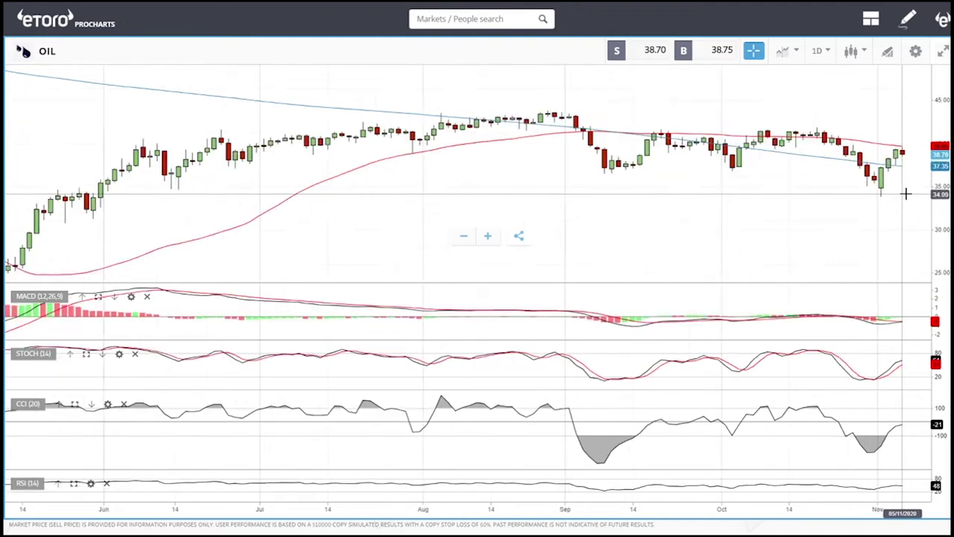
pyautogui.scroll(-3, 900, 192)
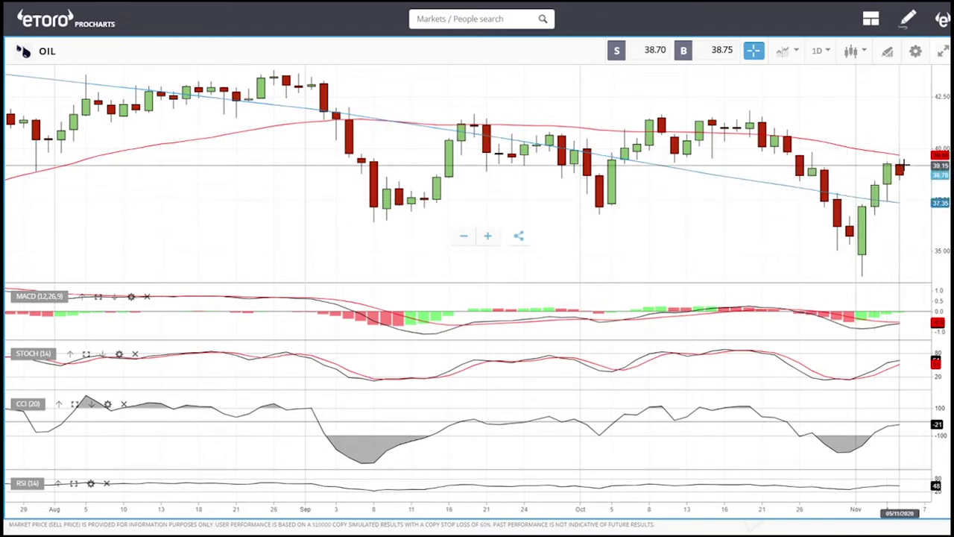
pyautogui.scroll(-5, 791, 242)
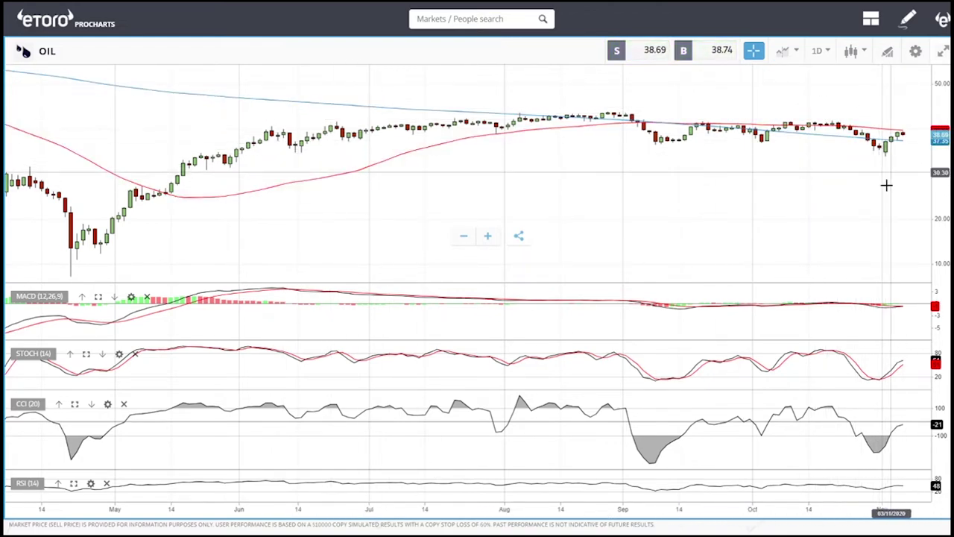
pyautogui.scroll(5, 884, 190)
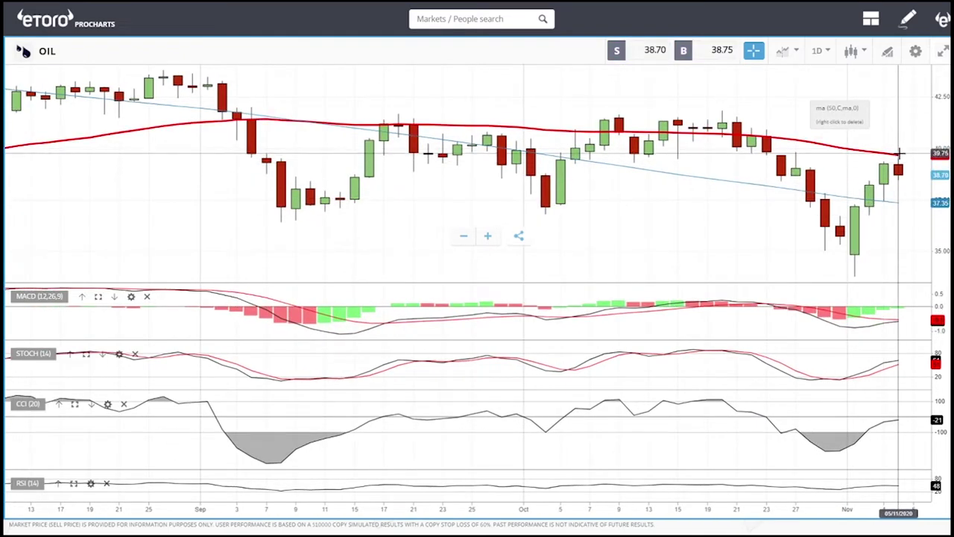
pyautogui.scroll(-4, 891, 128)
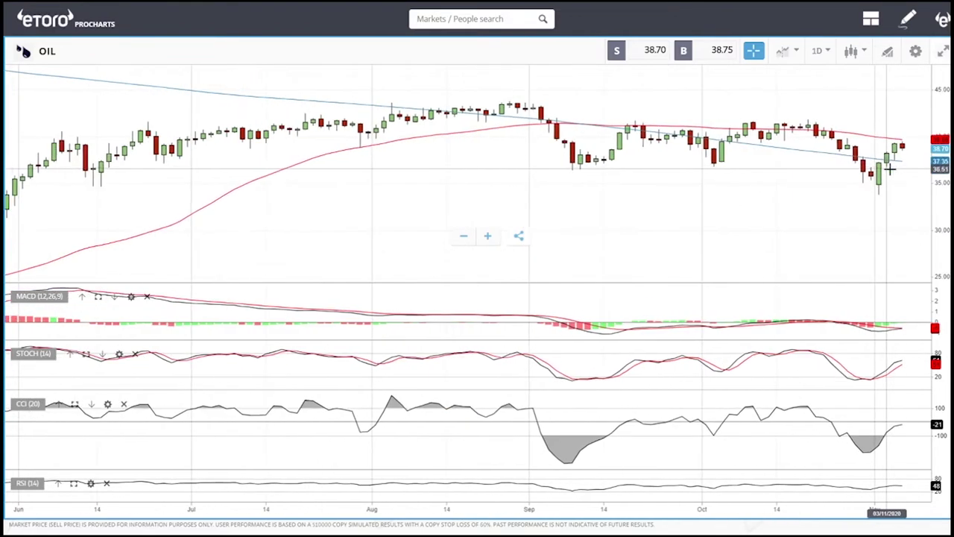
pyautogui.click(887, 52)
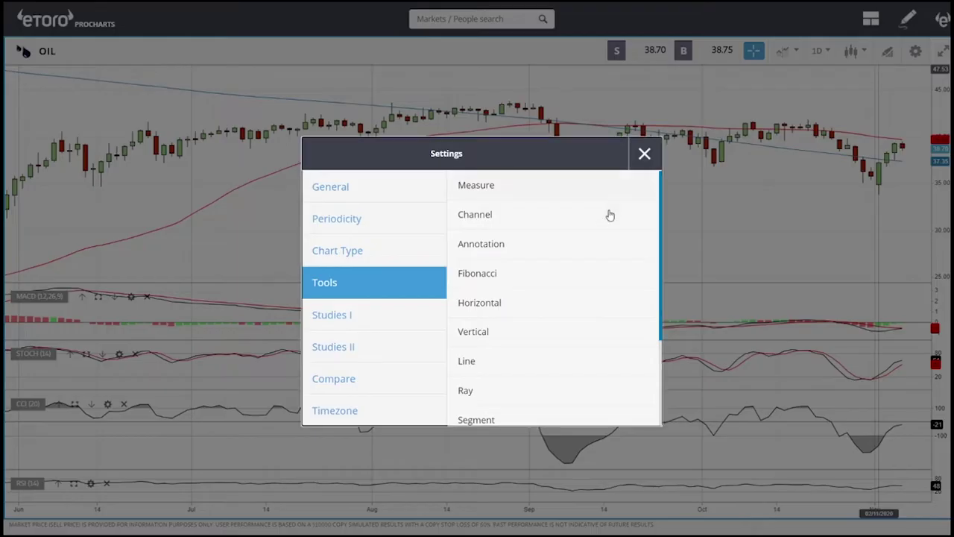
pyautogui.click(521, 298)
pyautogui.click(808, 121)
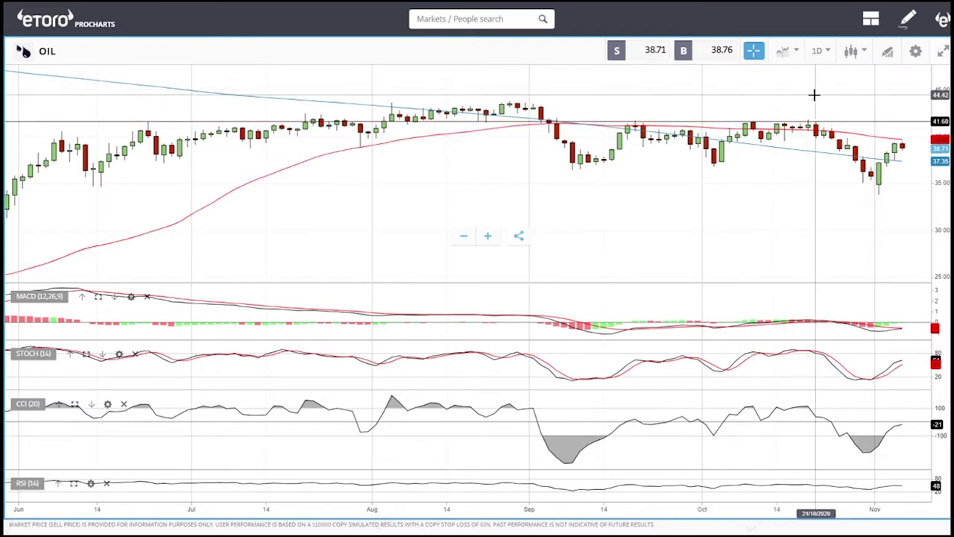
# Step: Add a higher horizontal resistance line to the OIL chart at about 43.76, along the late-August highs
pyautogui.click(887, 51)
pyautogui.click(493, 311)
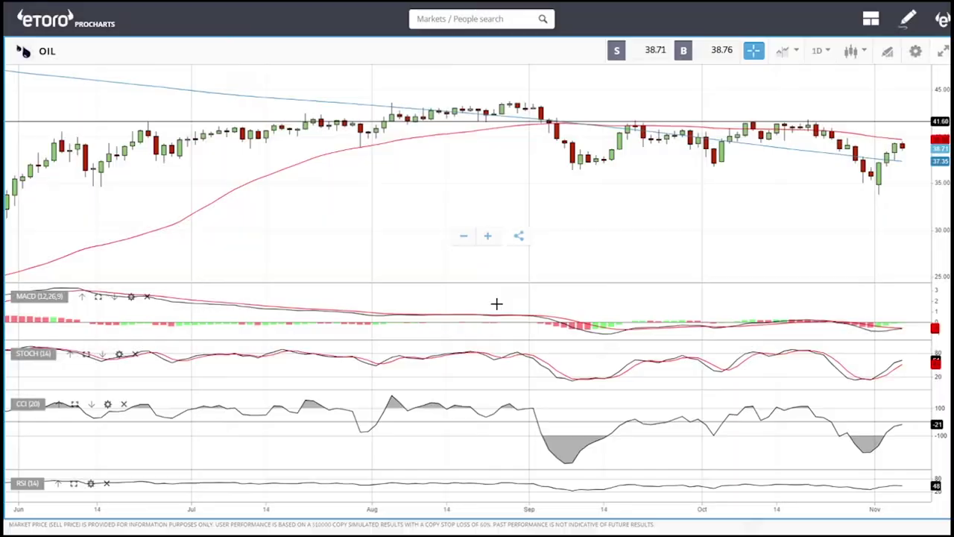
pyautogui.click(559, 100)
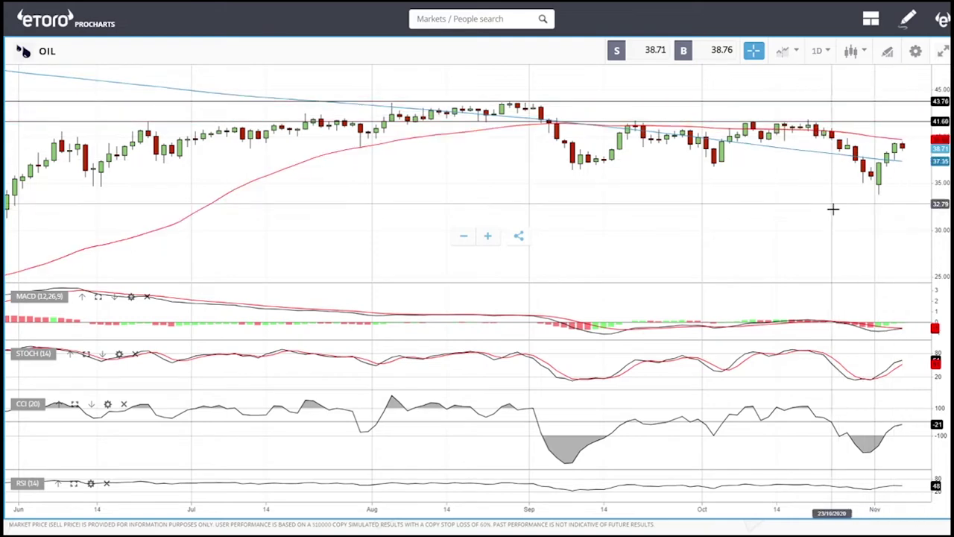
# Step: Draw a horizontal support line on the OIL chart at about 36.85, along the September and October lows
pyautogui.moveTo(854, 239); pyautogui.dragTo(718, 234)
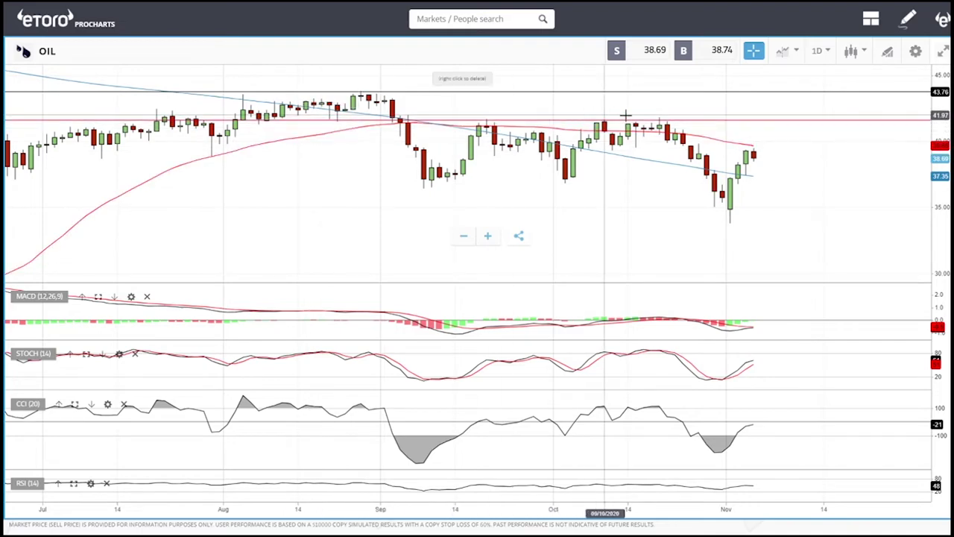
pyautogui.scroll(-5, 772, 175)
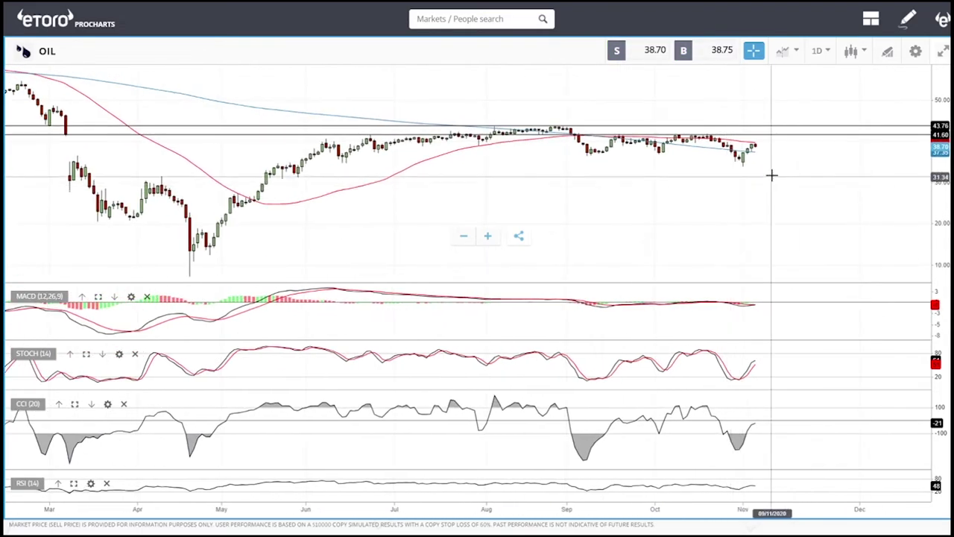
pyautogui.scroll(5, 772, 174)
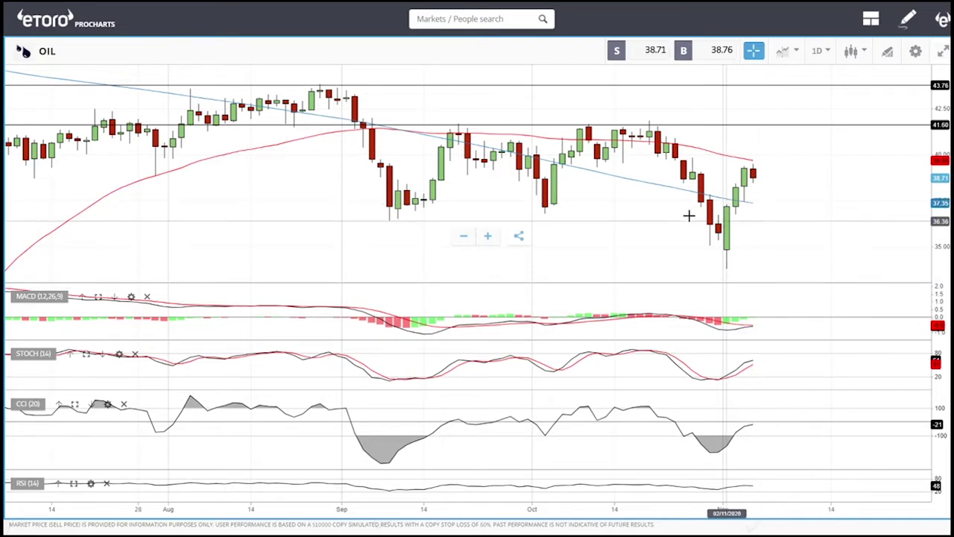
pyautogui.click(887, 51)
pyautogui.click(496, 305)
pyautogui.click(612, 213)
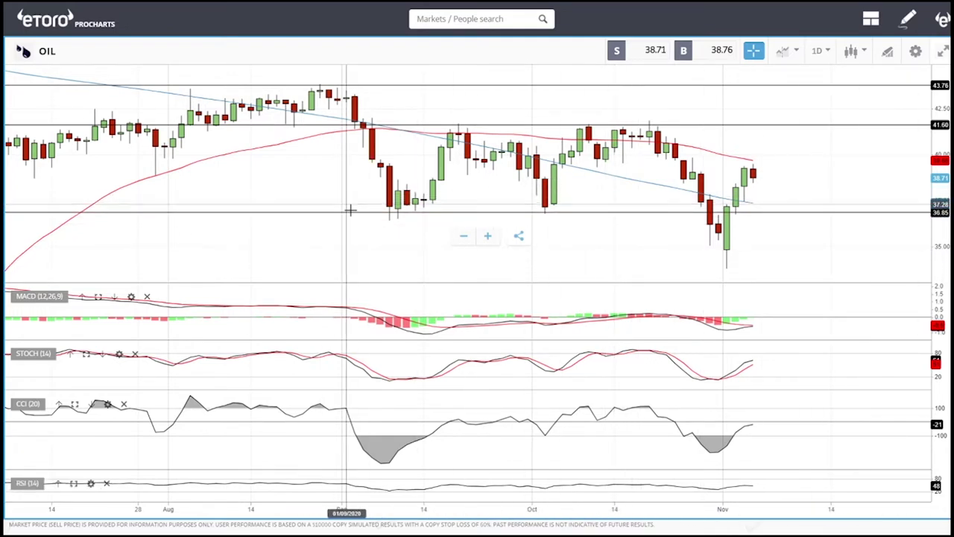
# Step: Add a lower horizontal support line to the OIL chart at about 33.77, at the early-November low
pyautogui.click(888, 52)
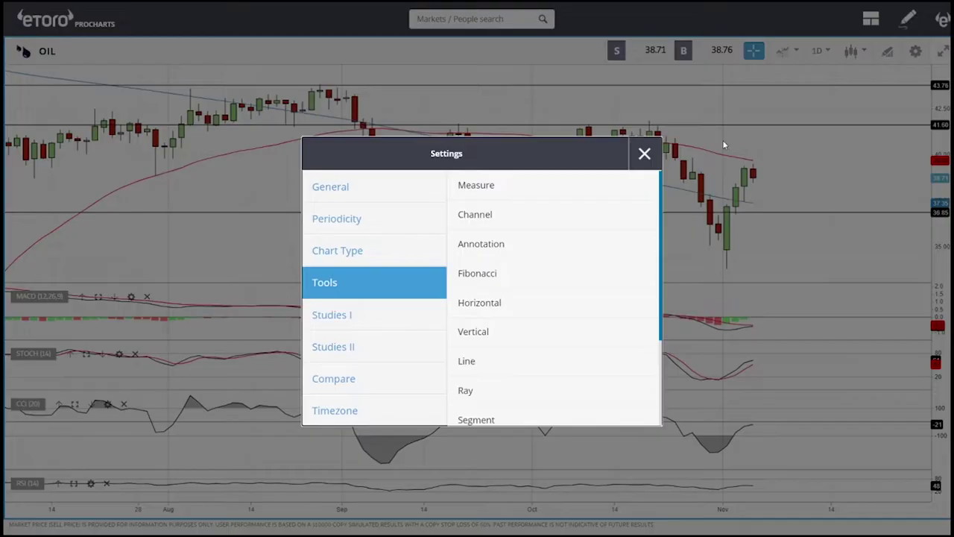
pyautogui.click(493, 309)
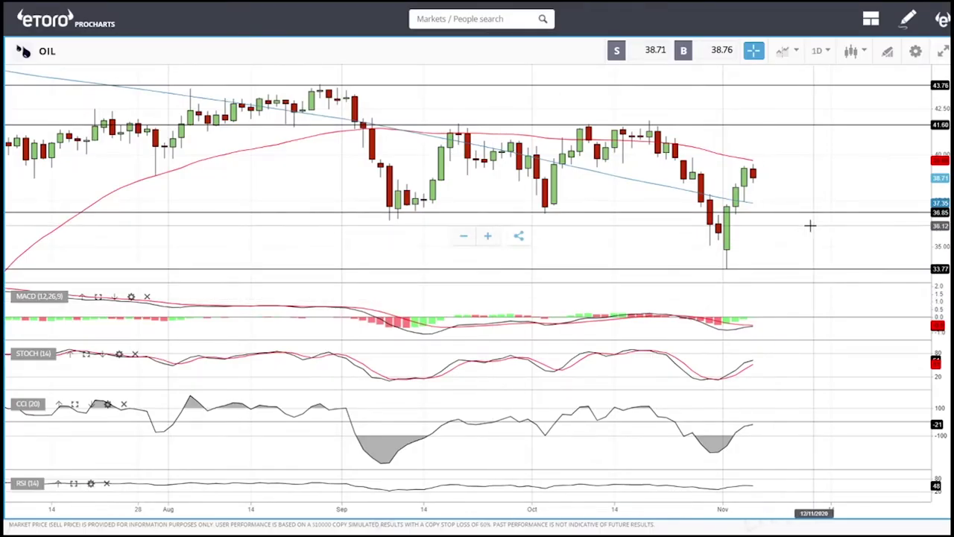
pyautogui.click(941, 268)
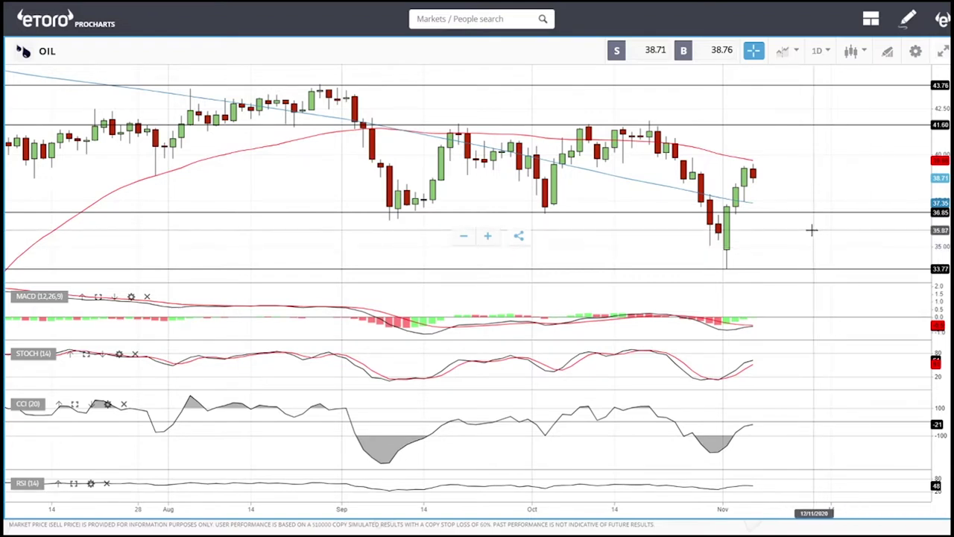
# Step: Set the OIL chart's periodicity to 4 Hour
pyautogui.scroll(-2, 839, 239)
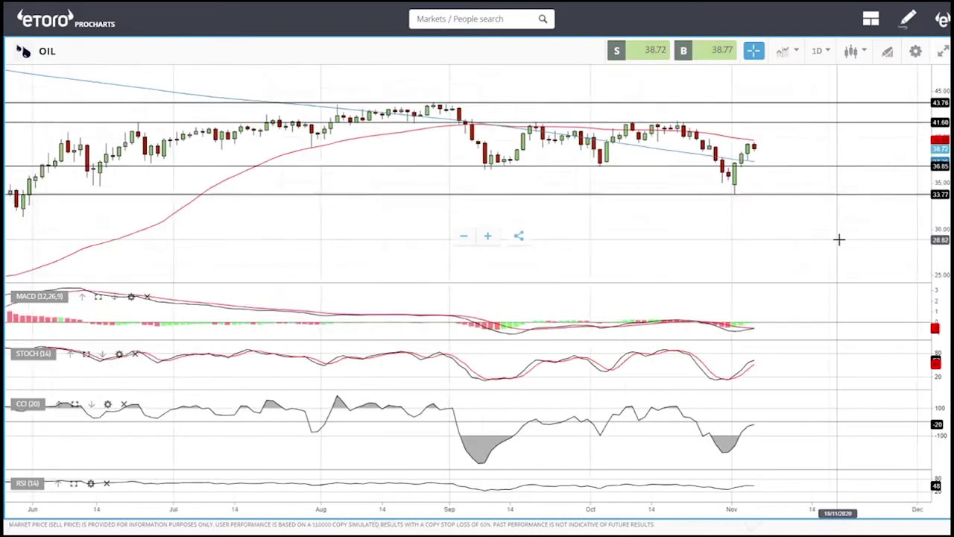
pyautogui.scroll(-2, 838, 238)
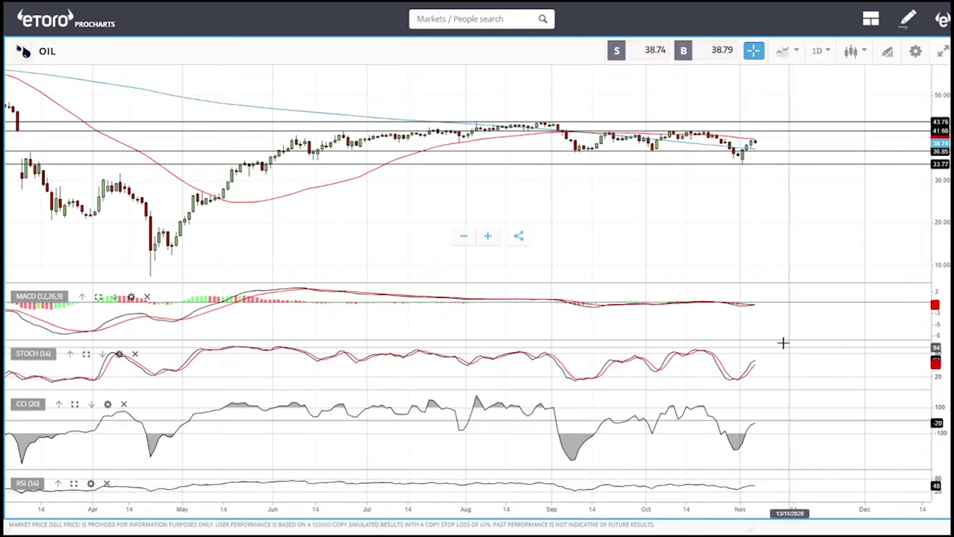
pyautogui.click(820, 51)
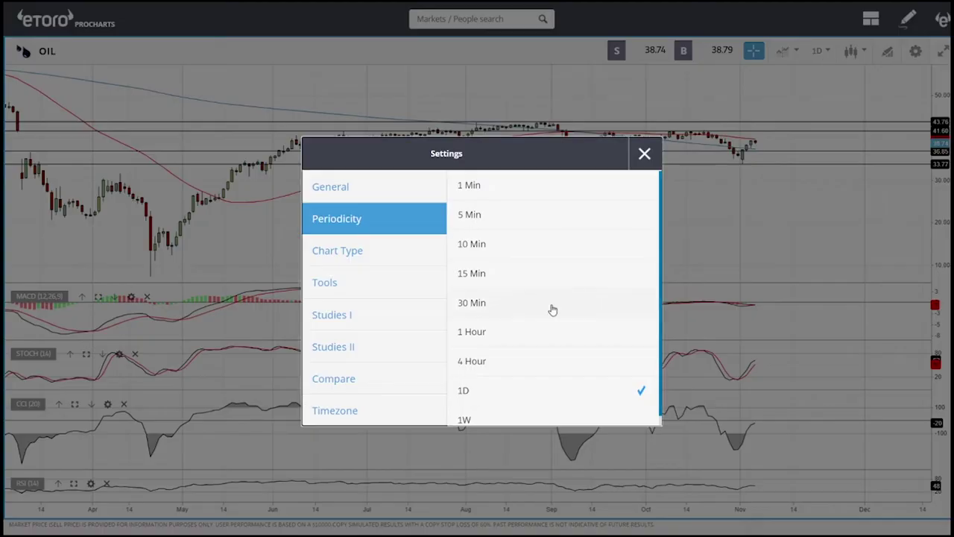
pyautogui.click(477, 361)
pyautogui.click(645, 154)
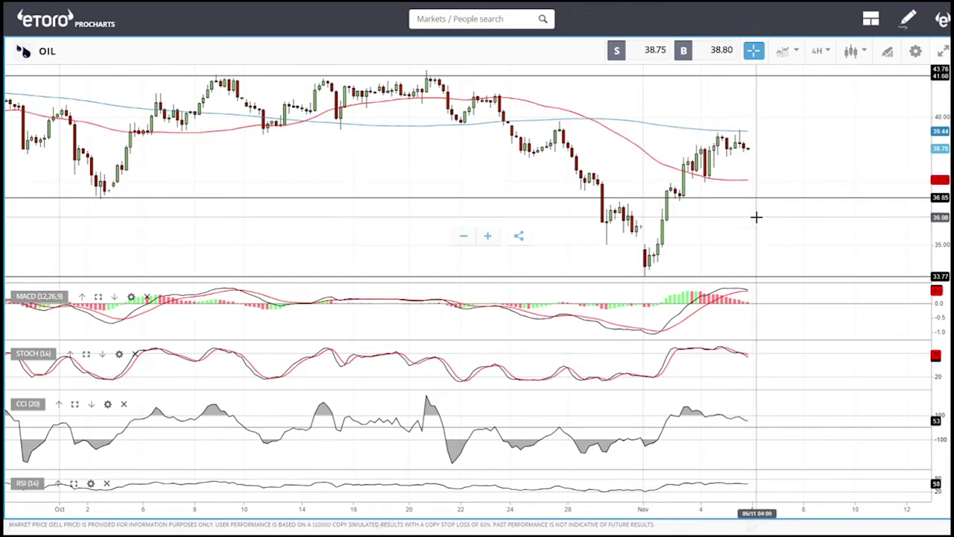
# Step: Search the markets for "nat" and load NATGAS in the chart
pyautogui.click(478, 20)
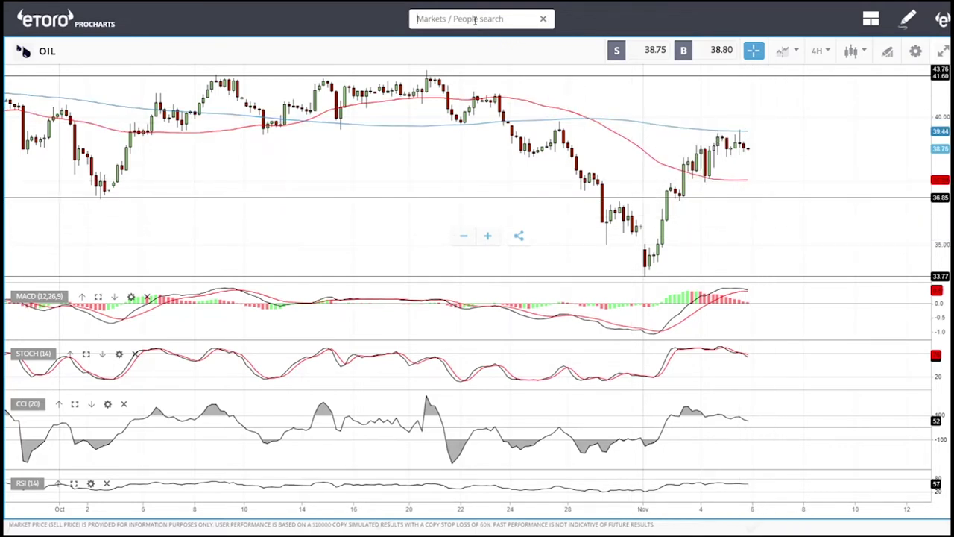
pyautogui.write('nat')
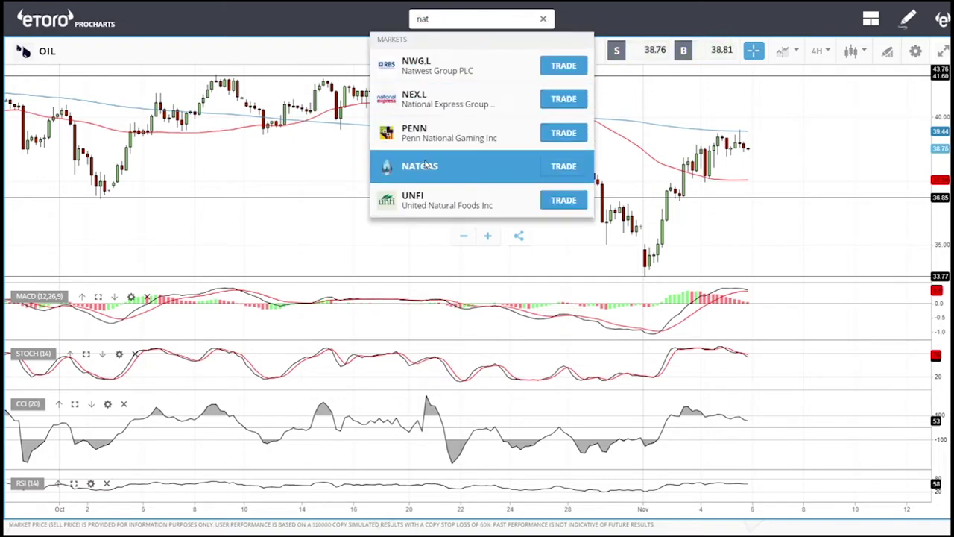
pyautogui.click(428, 164)
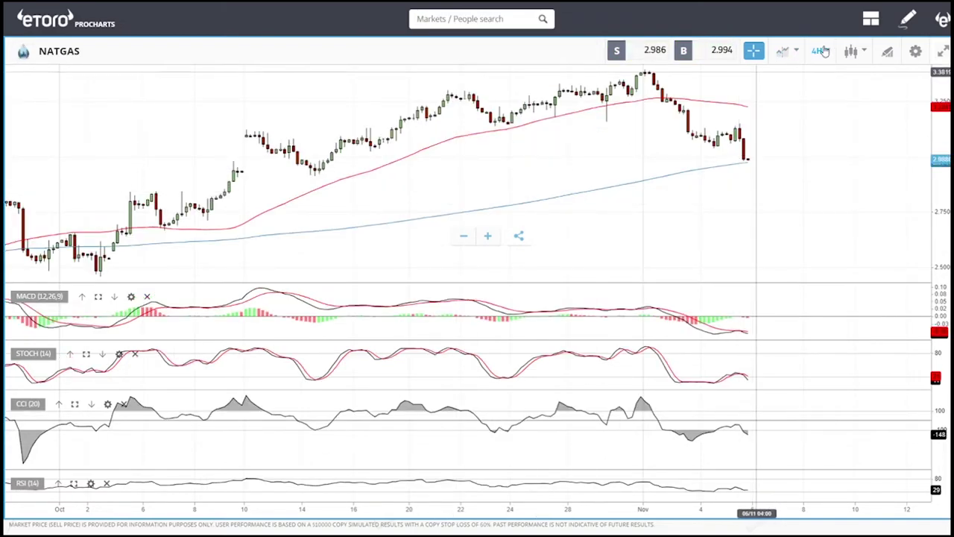
# Step: Switch the NATGAS chart to 1D periodicity and draw a rising trend line from the late-July low beneath the September and October lows
pyautogui.click(821, 51)
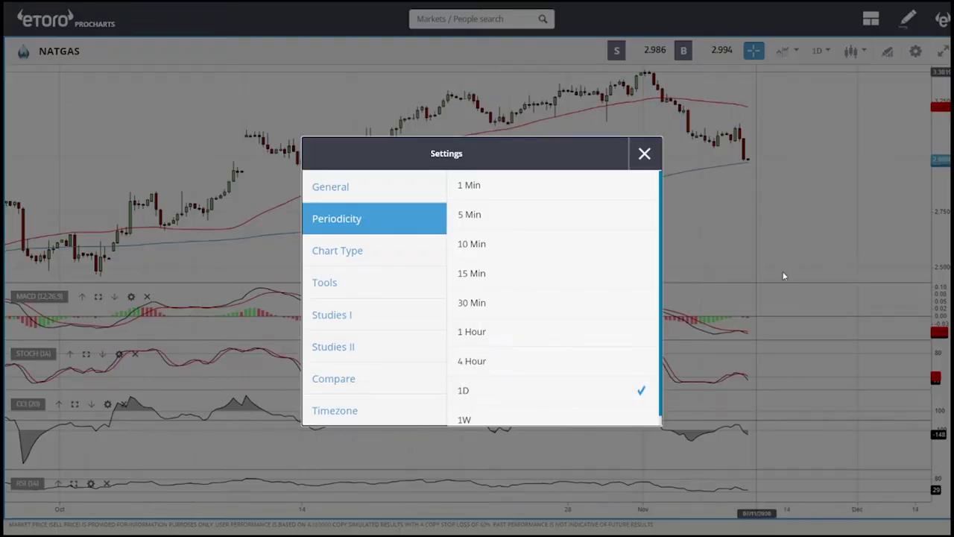
pyautogui.click(654, 164)
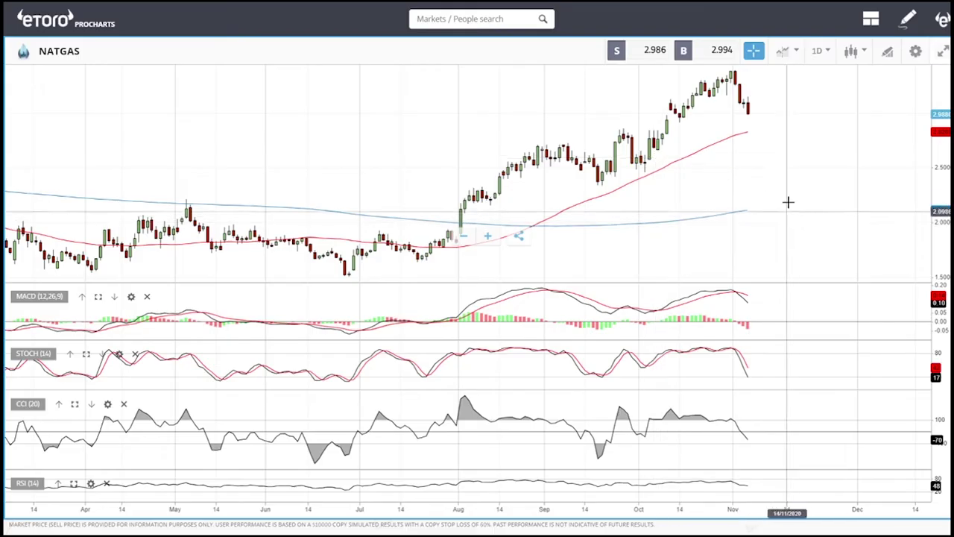
pyautogui.click(889, 52)
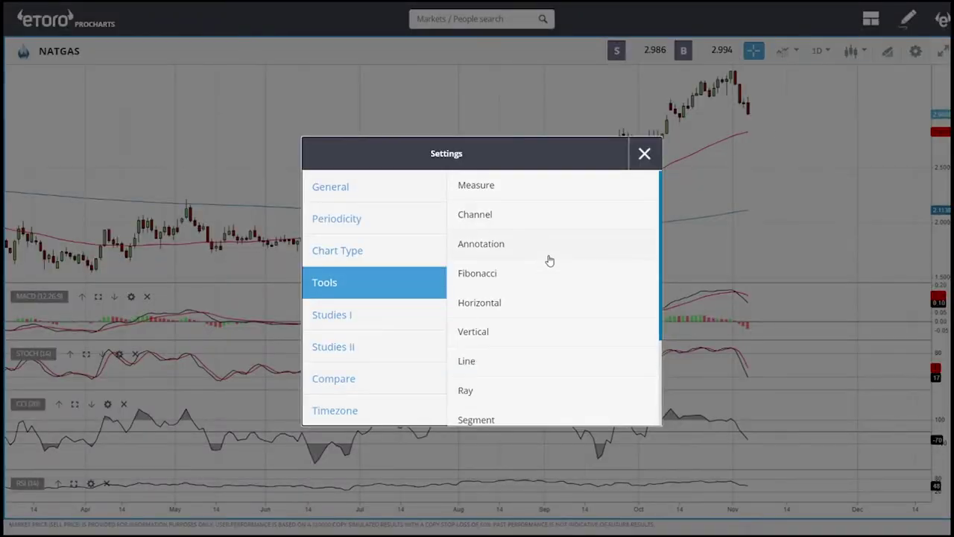
pyautogui.click(470, 360)
pyautogui.click(360, 282)
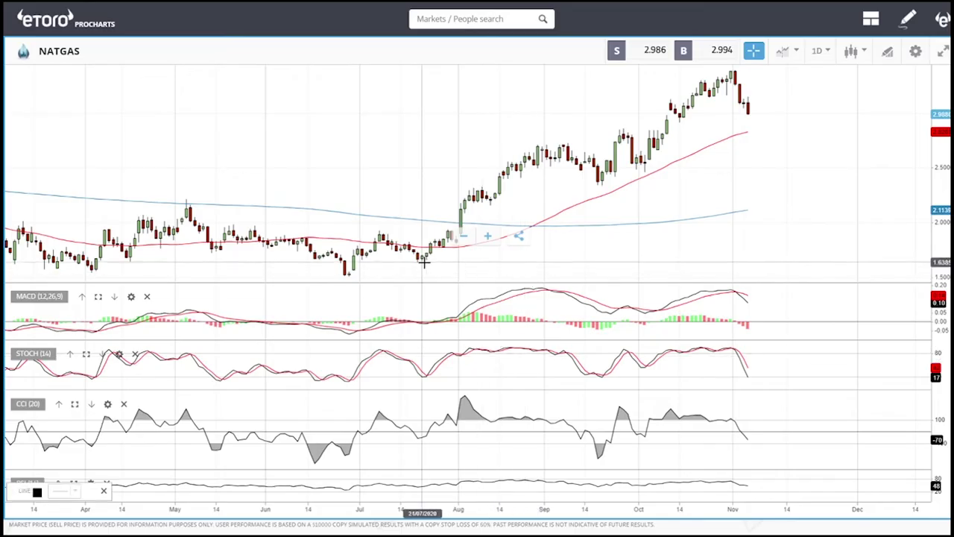
pyautogui.click(762, 113)
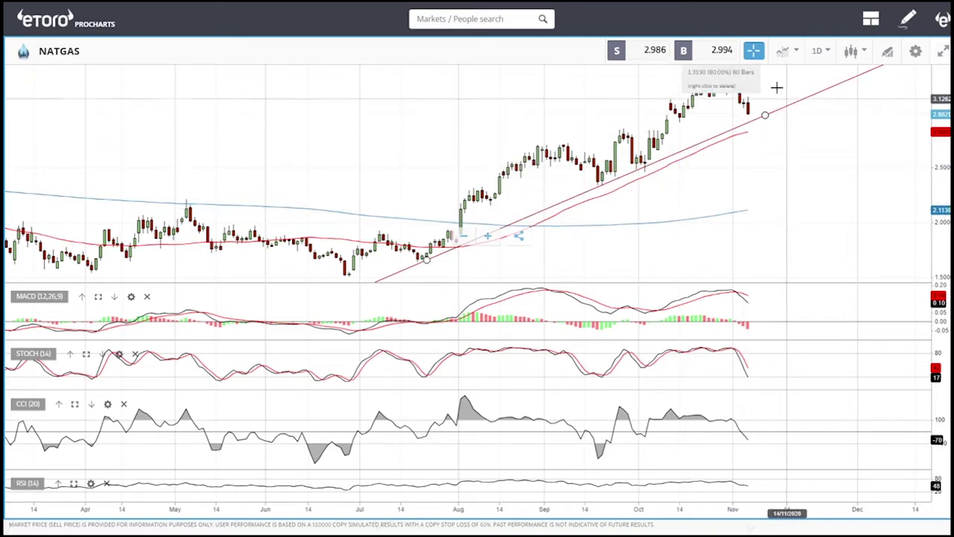
pyautogui.moveTo(751, 120)
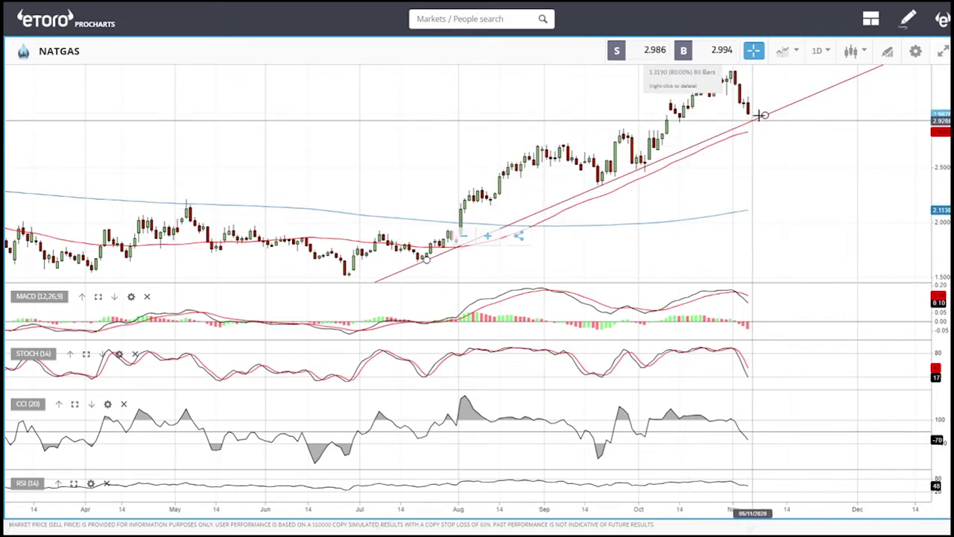
# Step: Set the NATGAS periodicity to 4 Hour and examine the latest price against the trend line and moving averages
pyautogui.click(819, 51)
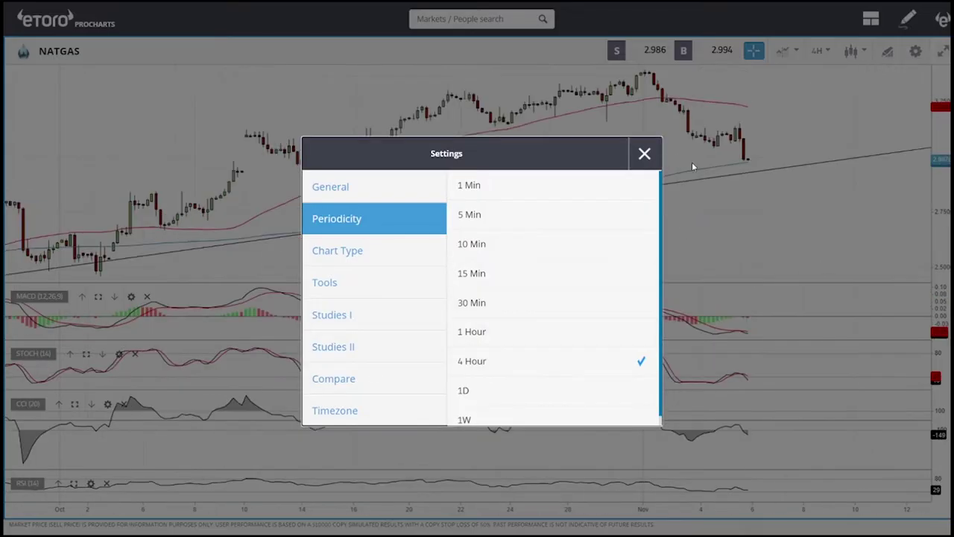
pyautogui.click(645, 154)
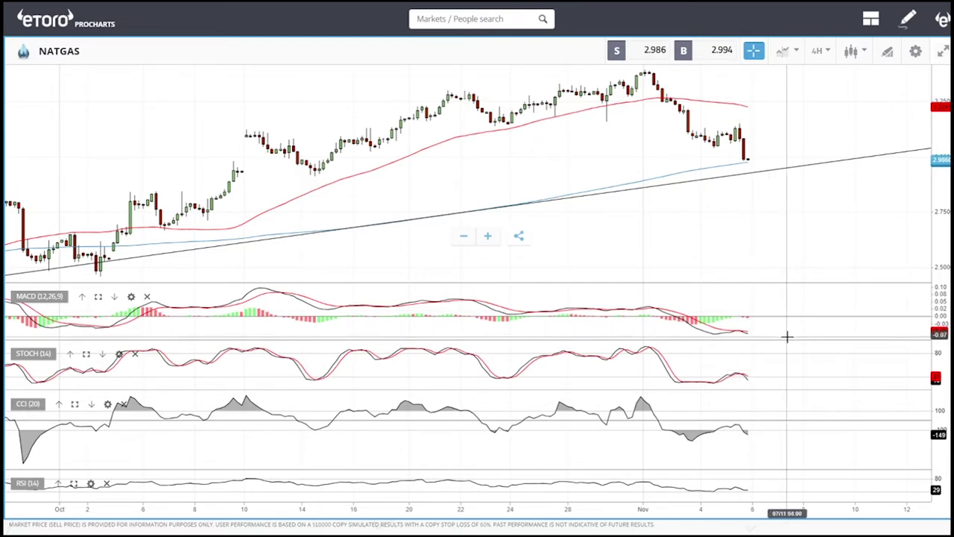
pyautogui.click(750, 168)
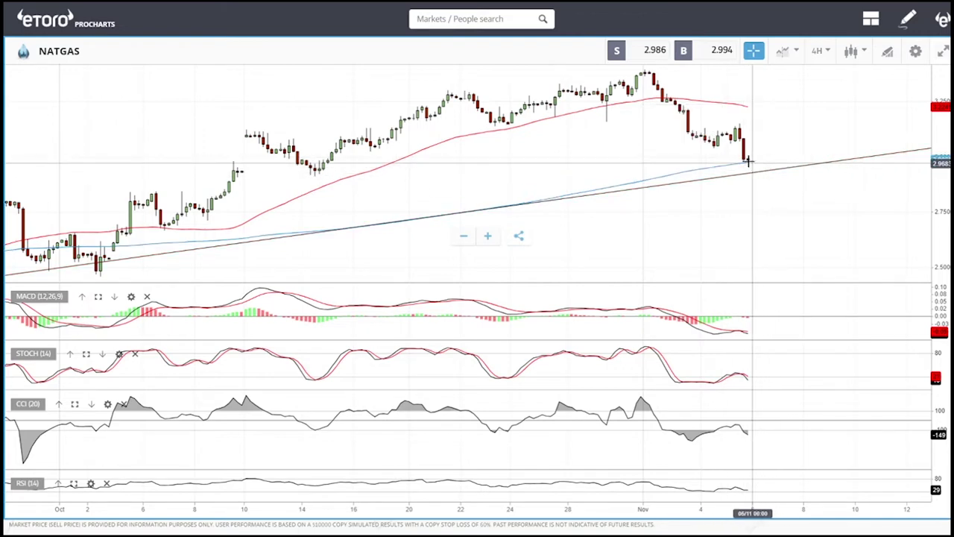
pyautogui.click(763, 142)
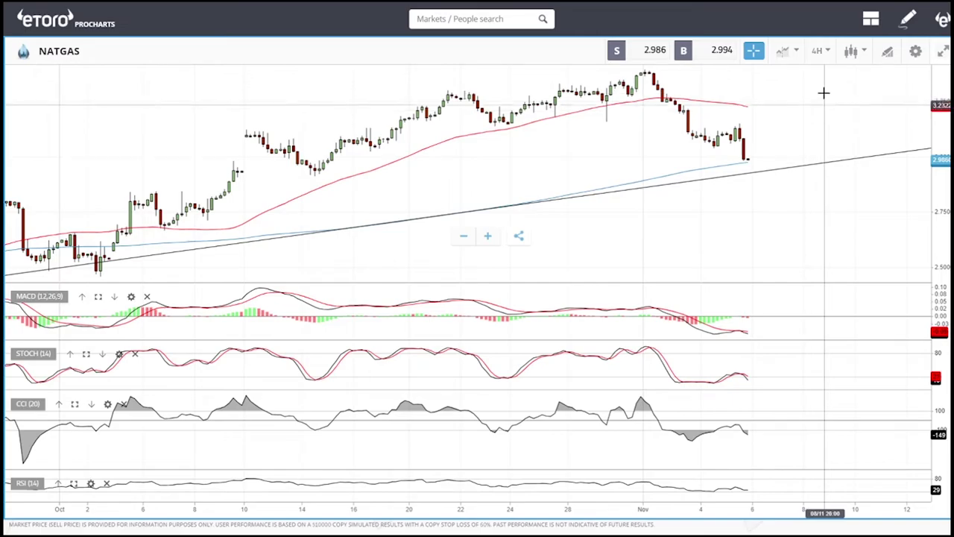
# Step: Return the NATGAS chart to 1D periodicity
pyautogui.click(823, 52)
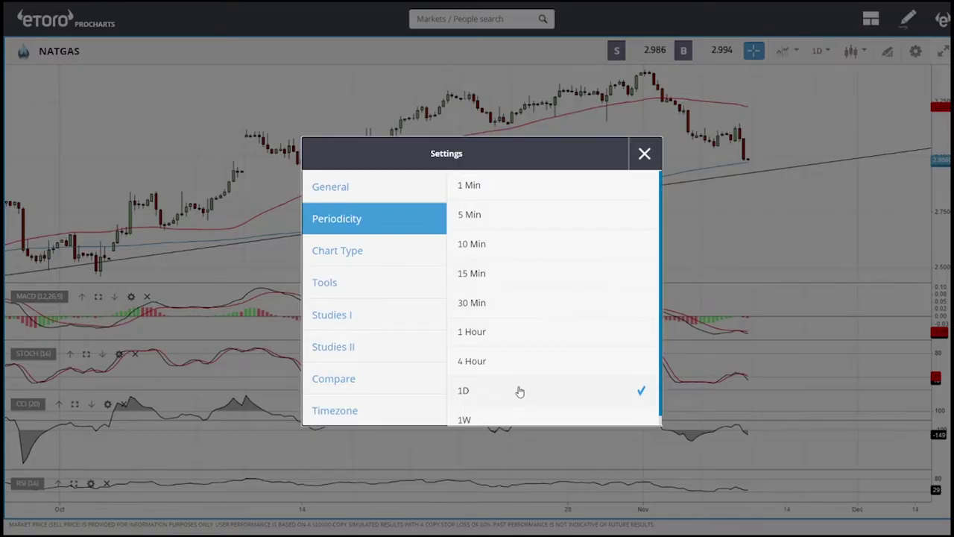
pyautogui.click(644, 154)
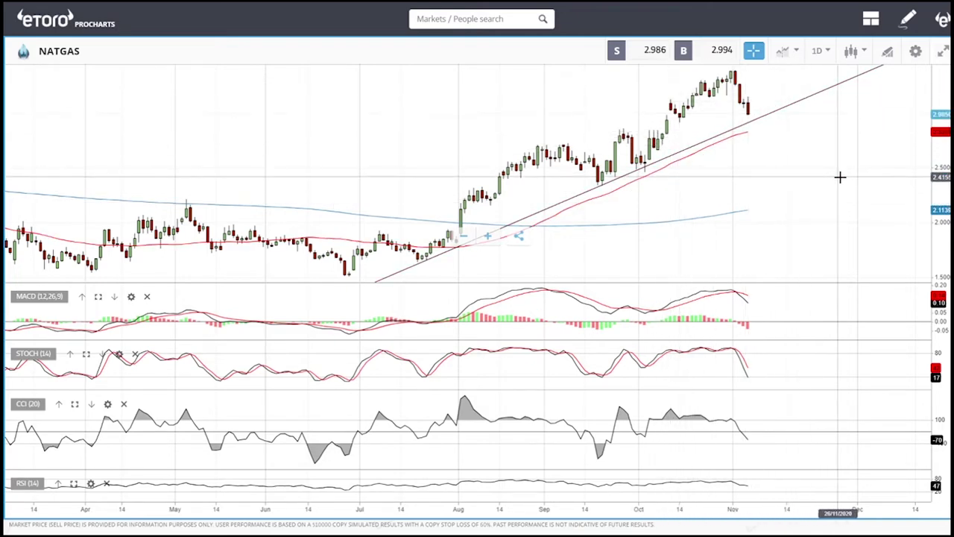
pyautogui.scroll(-4, 841, 176)
pyautogui.scroll(5, 841, 176)
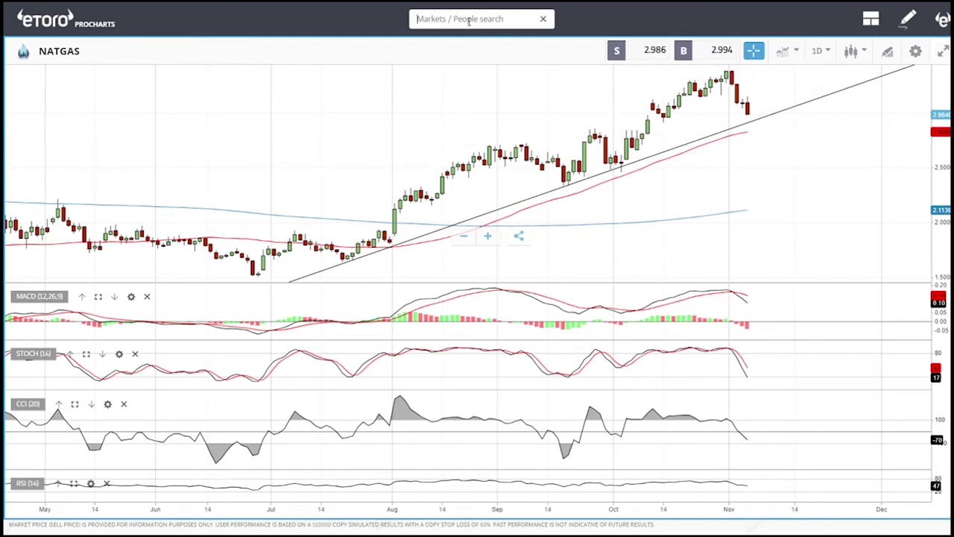
# Step: Search the markets for "cop", load COPPER, and draw a horizontal resistance line at about 3.217 along the October high
pyautogui.write('op')
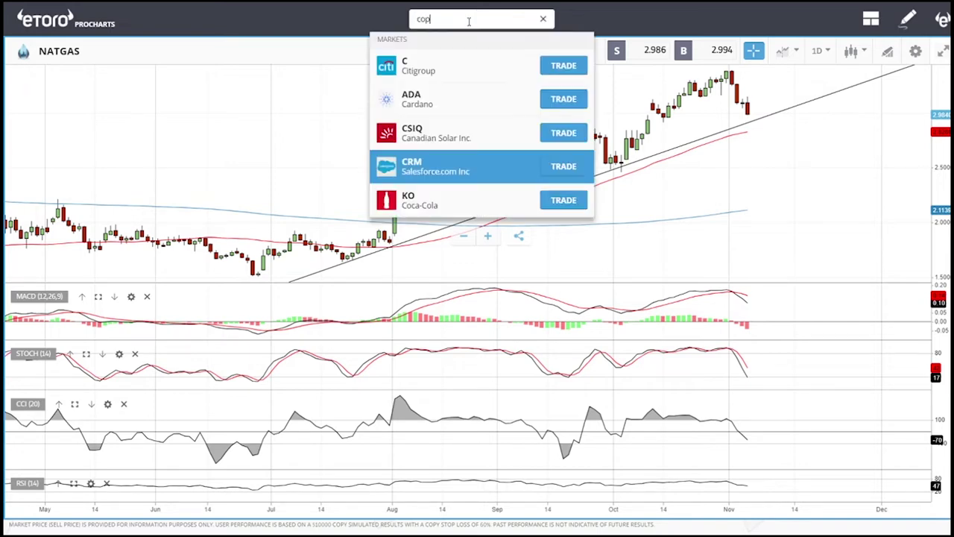
pyautogui.click(438, 133)
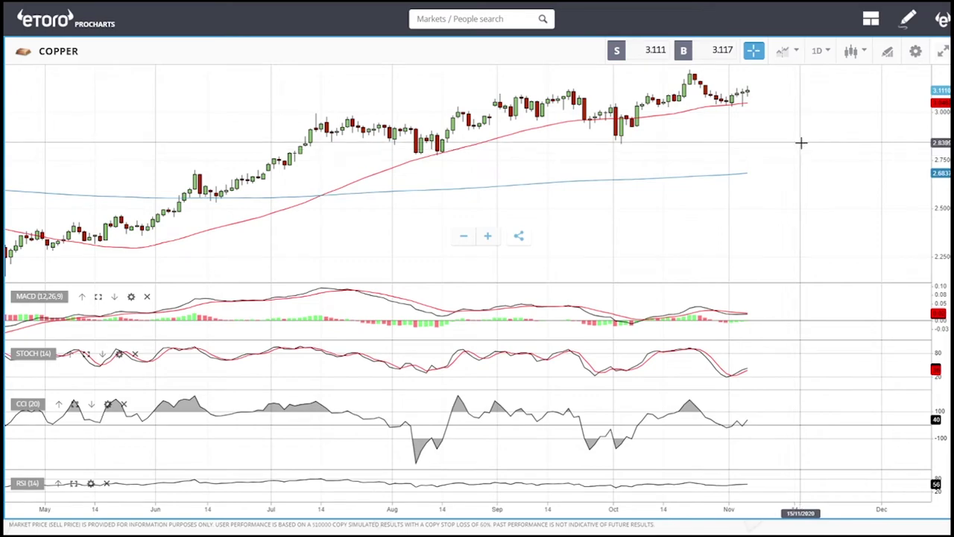
pyautogui.click(889, 54)
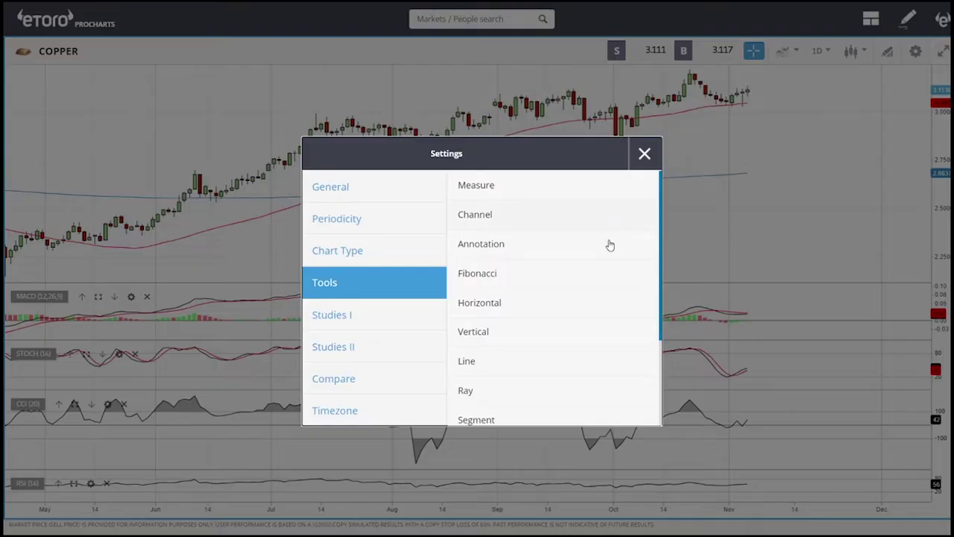
pyautogui.click(485, 306)
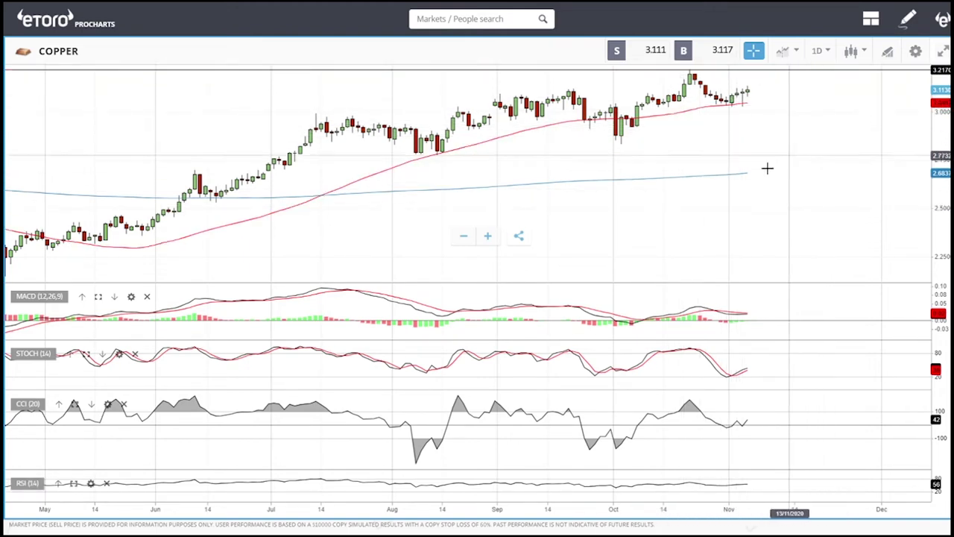
# Step: Add a horizontal support line to the COPPER chart at about 2.831, at the early-October low
pyautogui.click(891, 55)
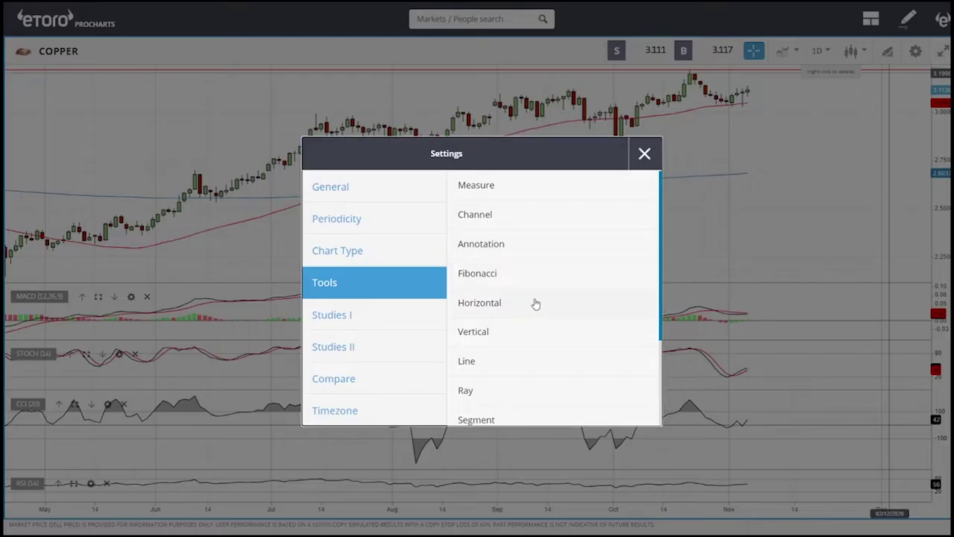
pyautogui.click(480, 302)
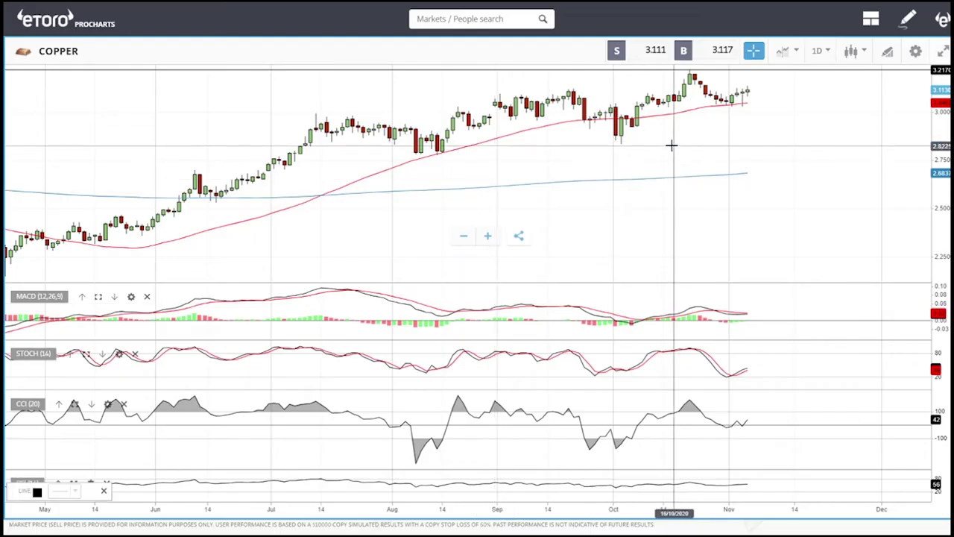
pyautogui.click(673, 144)
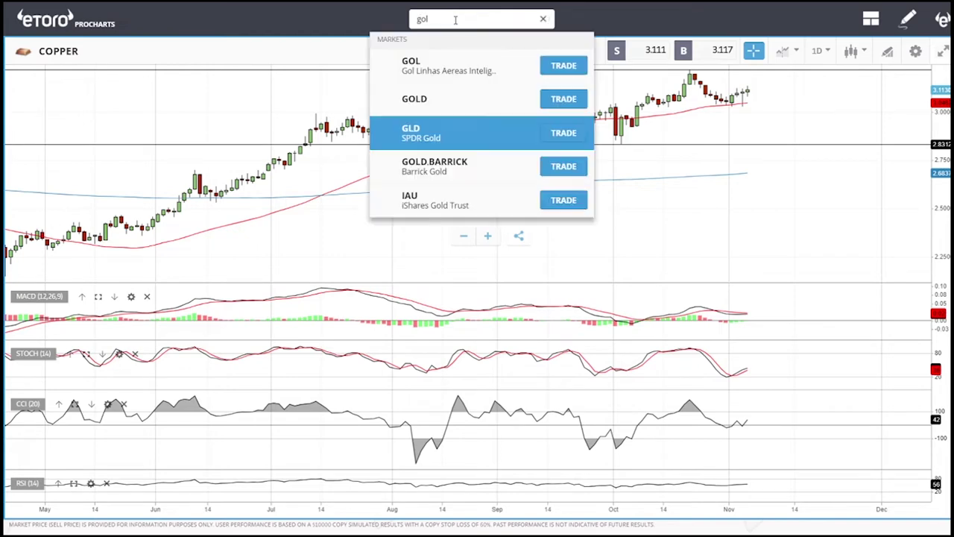
# Step: Load GOLD from the "gol" market search and draw a rectangle over its resistance zone from late July to mid-November
pyautogui.click(406, 97)
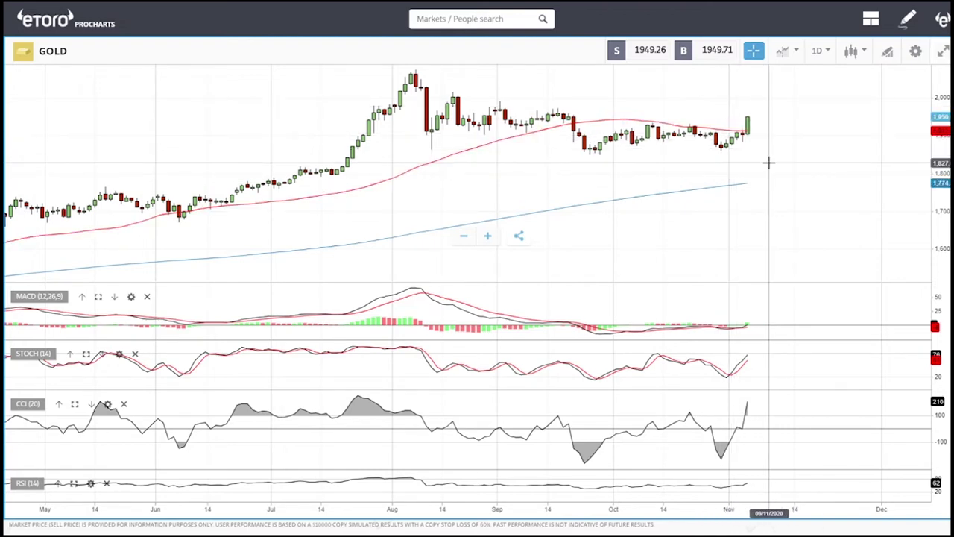
pyautogui.click(887, 51)
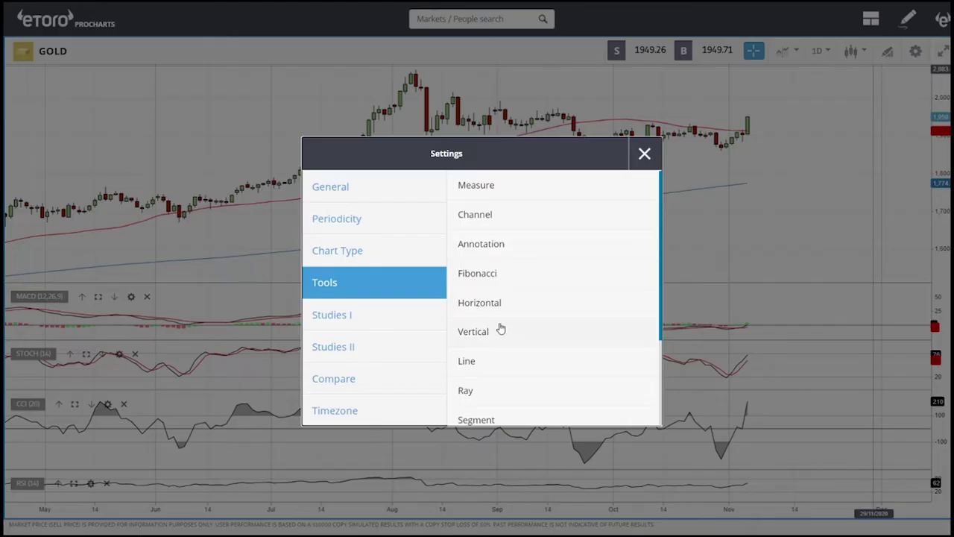
pyautogui.scroll(-3, 530, 349)
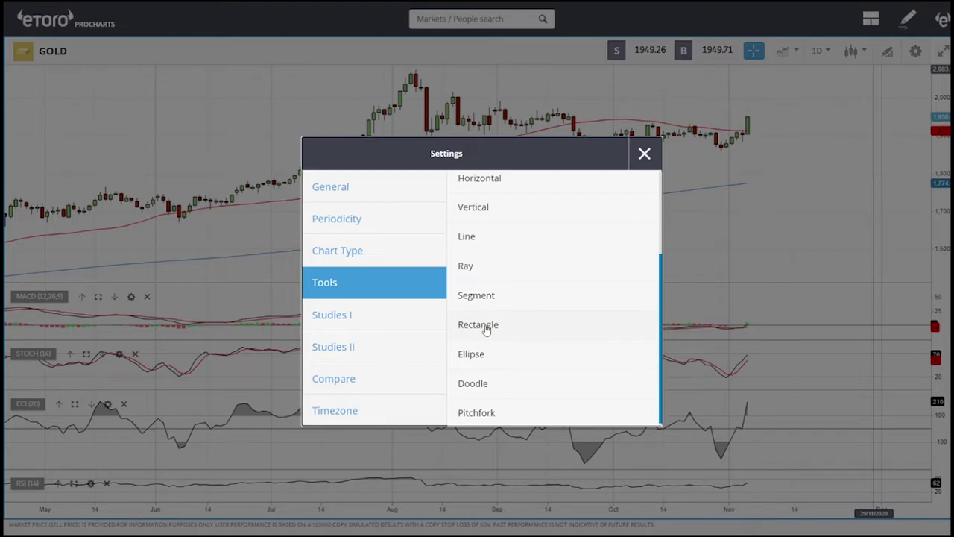
pyautogui.click(485, 329)
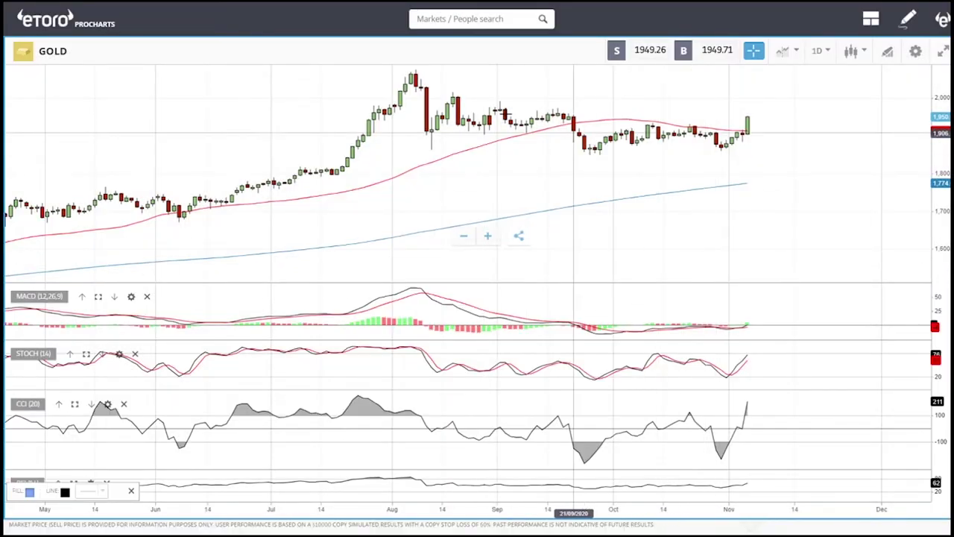
pyautogui.click(355, 101)
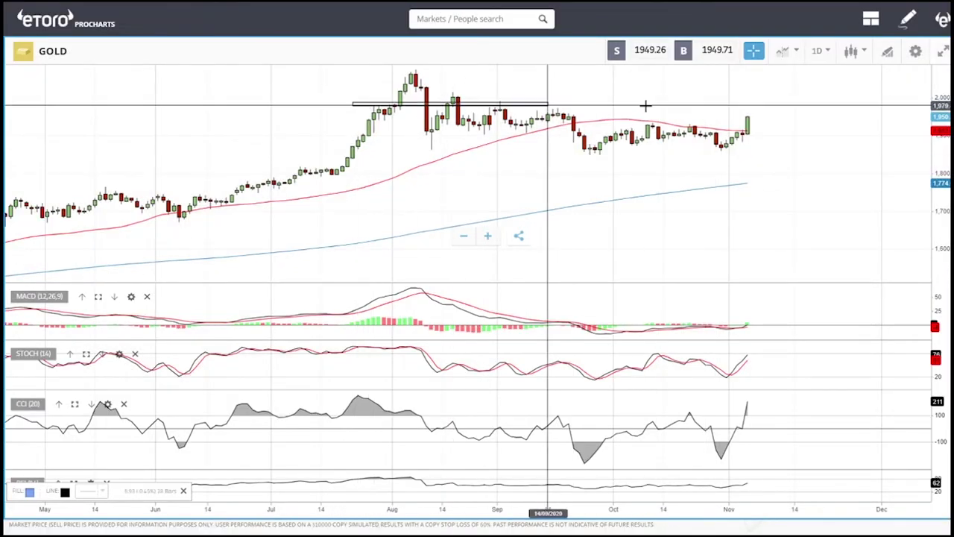
pyautogui.click(796, 120)
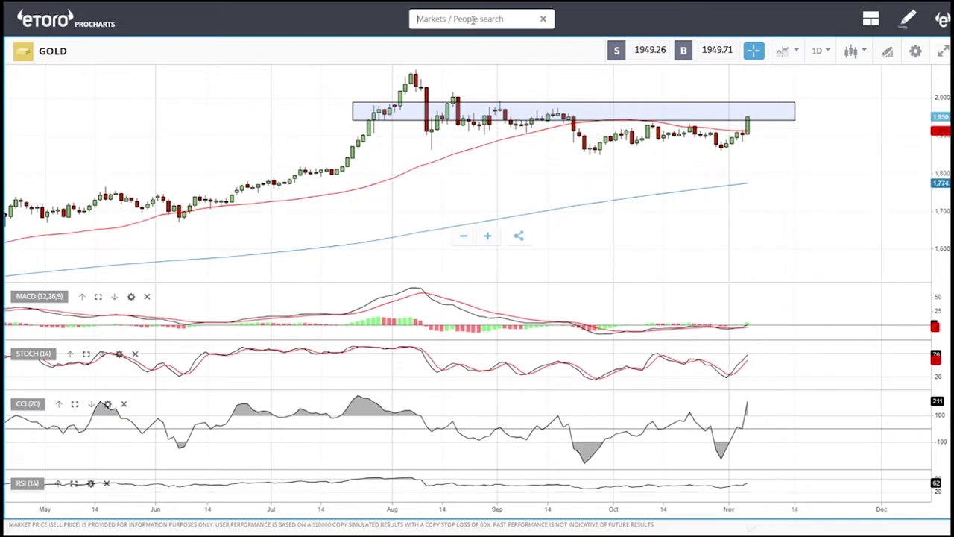
# Step: Search for "sil", load SILVER, and draw a resistance rectangle from about 27.9 down to 25.9, spanning late July to early November
pyautogui.write('il')
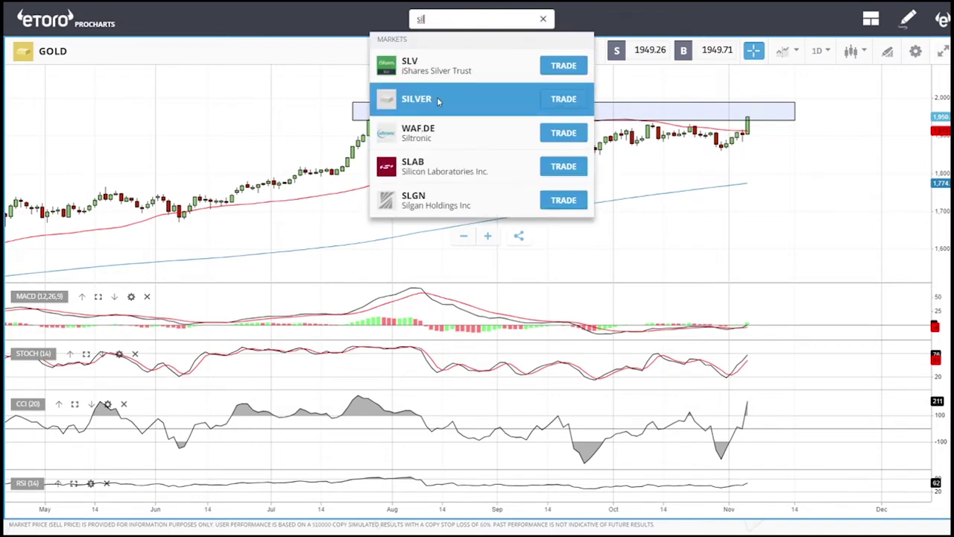
pyautogui.click(438, 101)
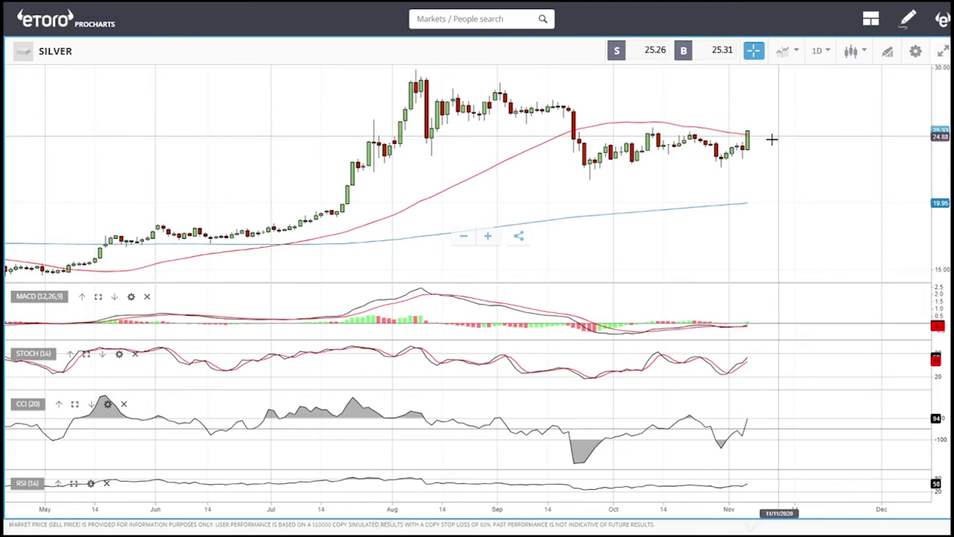
pyautogui.click(887, 51)
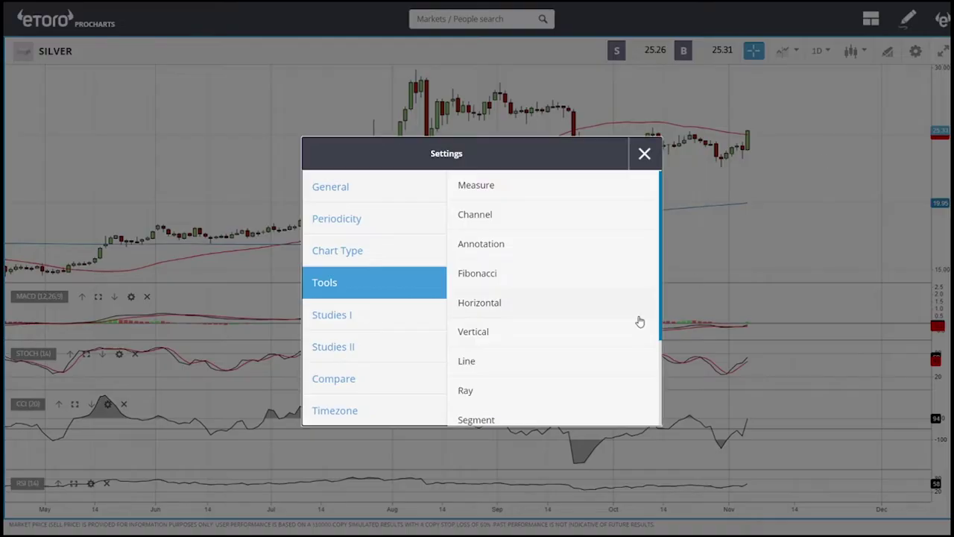
pyautogui.scroll(-2, 535, 370)
pyautogui.click(524, 354)
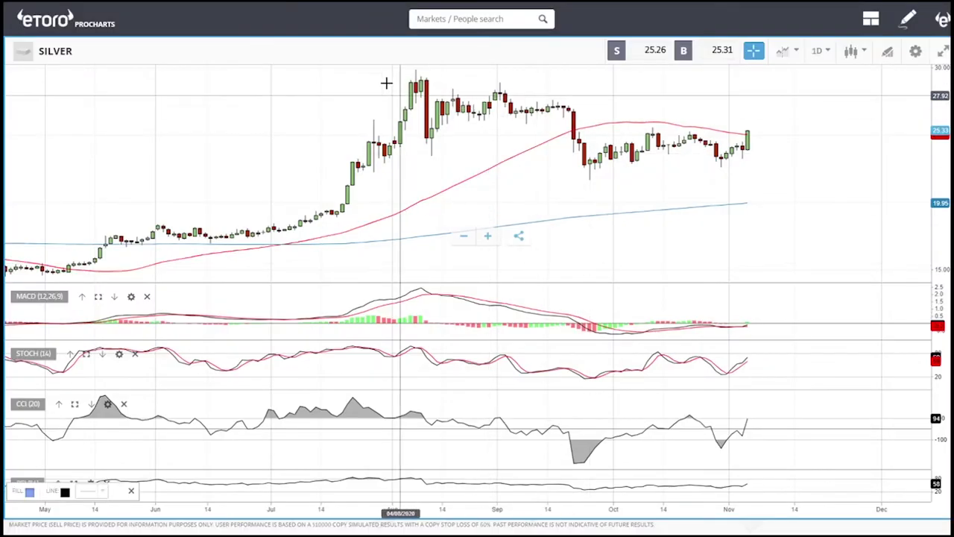
pyautogui.moveTo(384, 95); pyautogui.dragTo(769, 121)
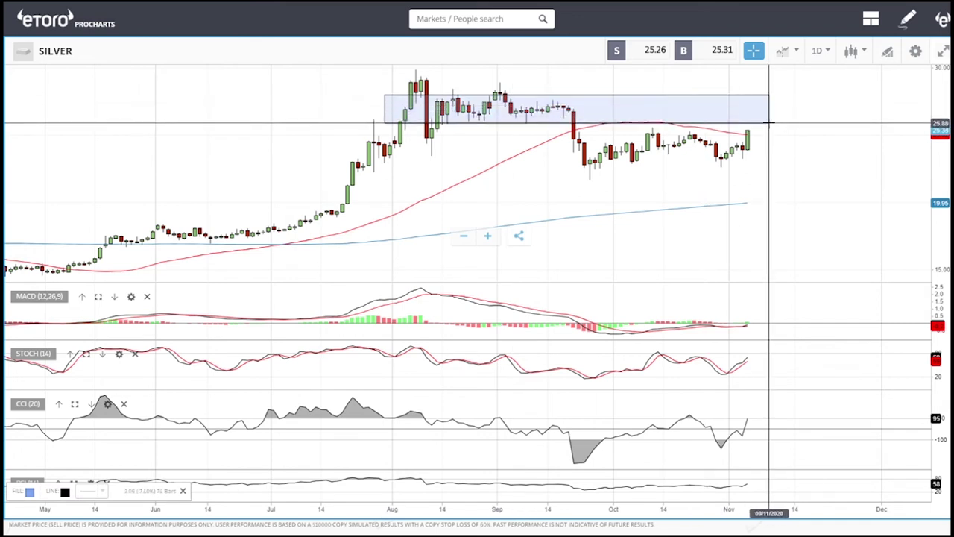
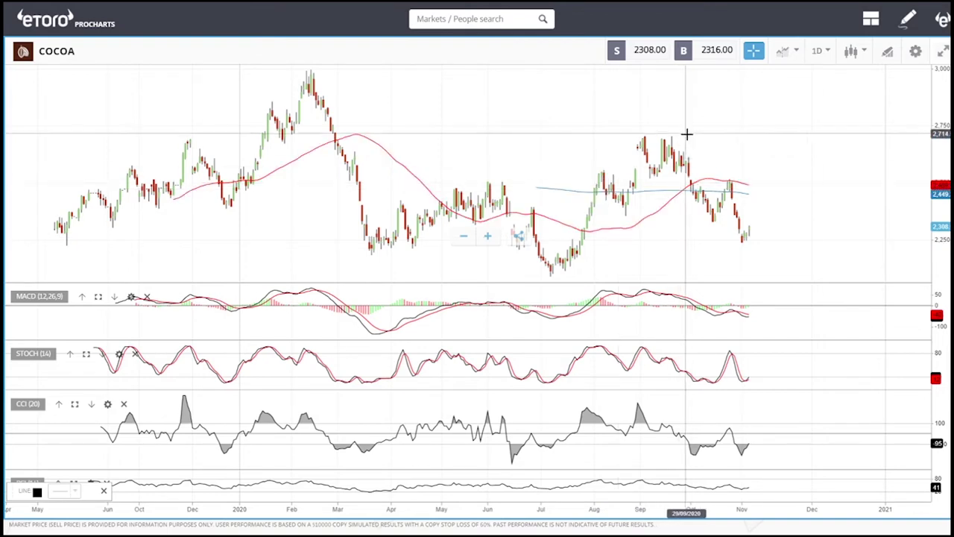
# Step: Draw horizontal lines on the COCOA chart at about 2,704 along the September highs and about 2,087 at the July low
pyautogui.click(685, 136)
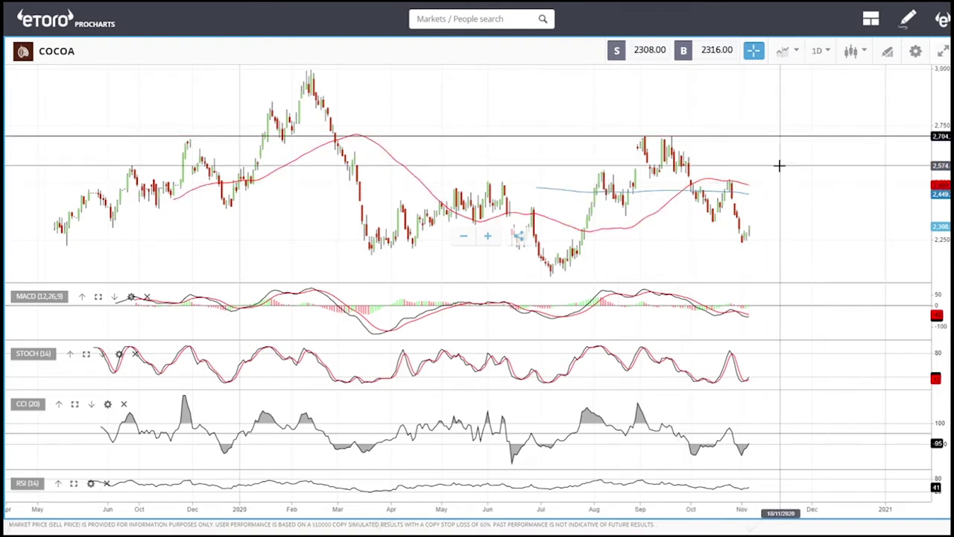
pyautogui.click(887, 51)
pyautogui.click(496, 305)
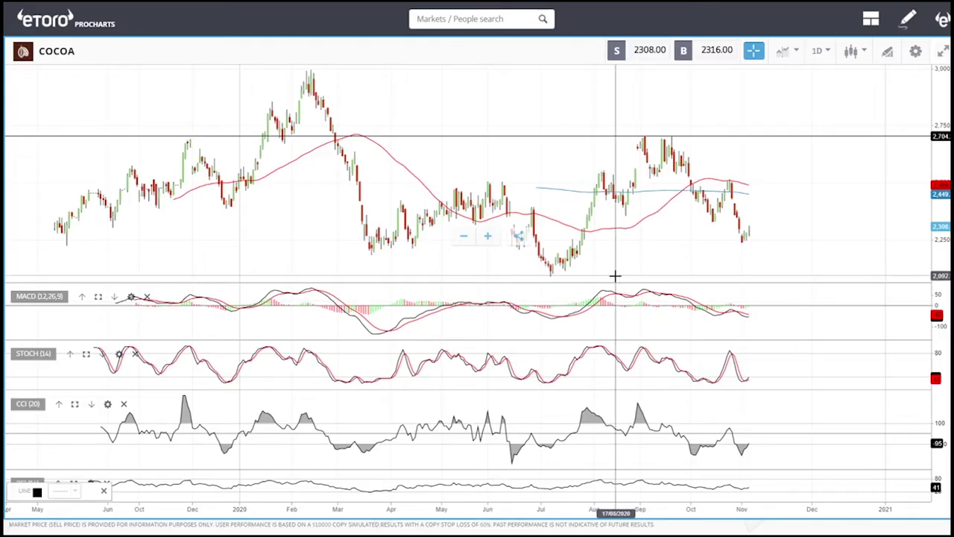
pyautogui.click(614, 277)
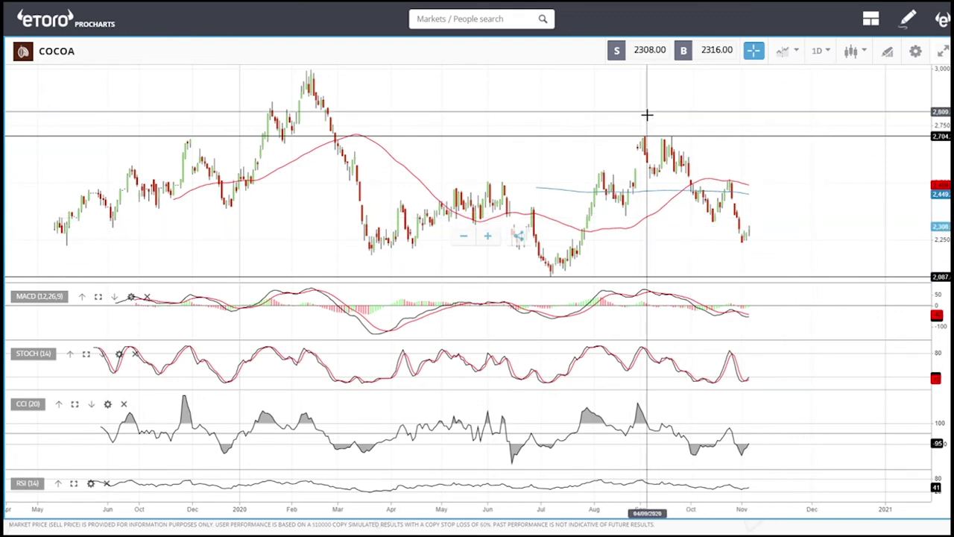
# Step: Search the markets for "pla" and load the PLATINUM chart
pyautogui.click(568, 266)
pyautogui.rightClick(568, 266)
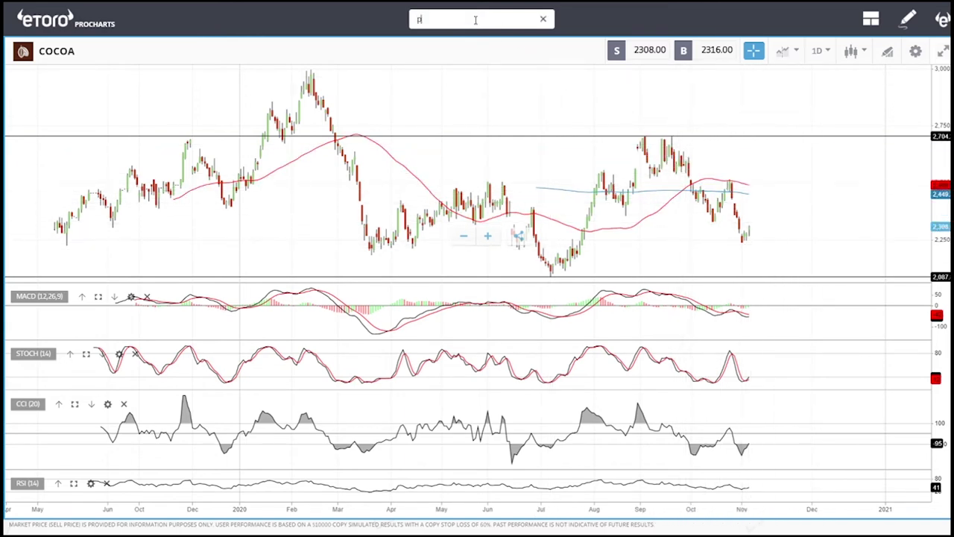
pyautogui.write('la')
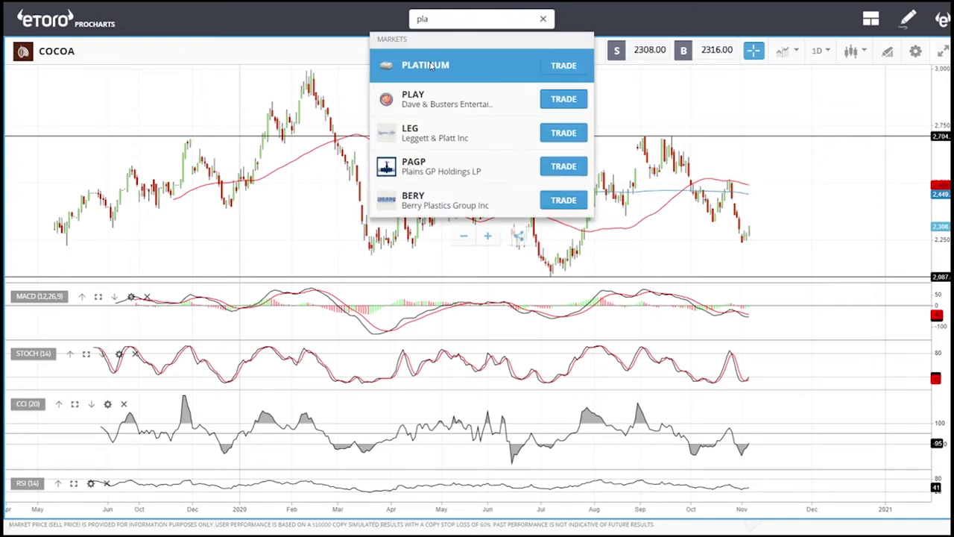
pyautogui.click(492, 66)
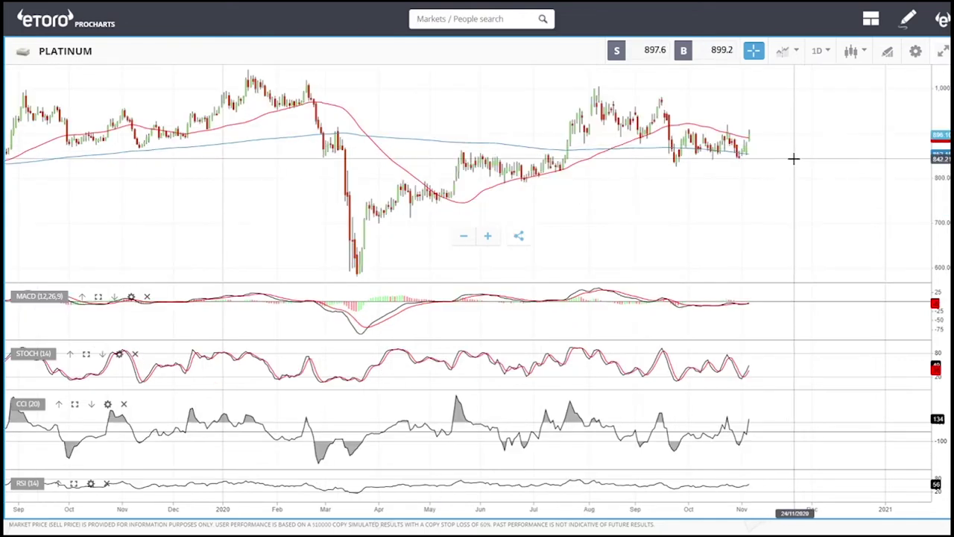
# Step: Draw a rectangle over the PLATINUM support zone from about 865 down to 705, spanning late March to mid-November
pyautogui.scroll(3, 794, 158)
pyautogui.scroll(-2, 791, 178)
pyautogui.scroll(-2, 792, 180)
pyautogui.click(888, 55)
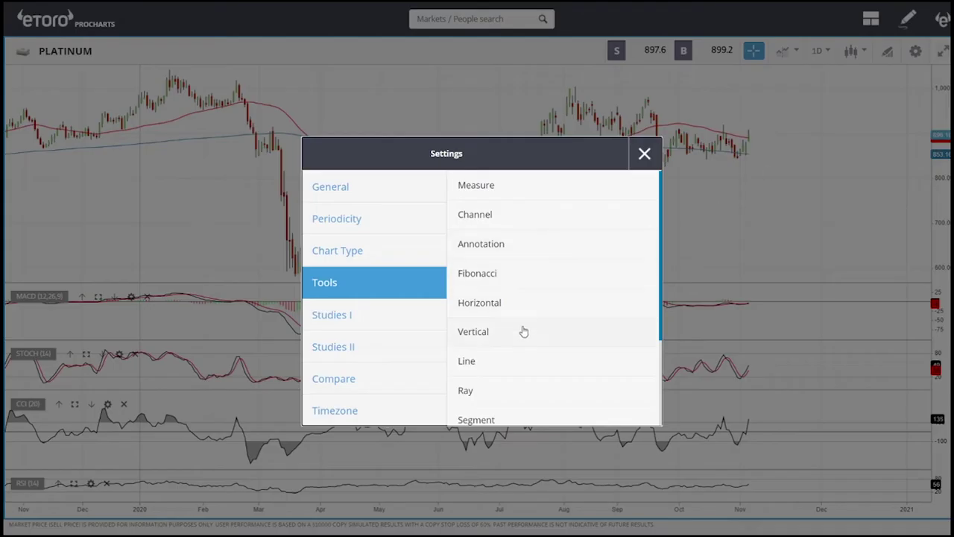
pyautogui.click(490, 326)
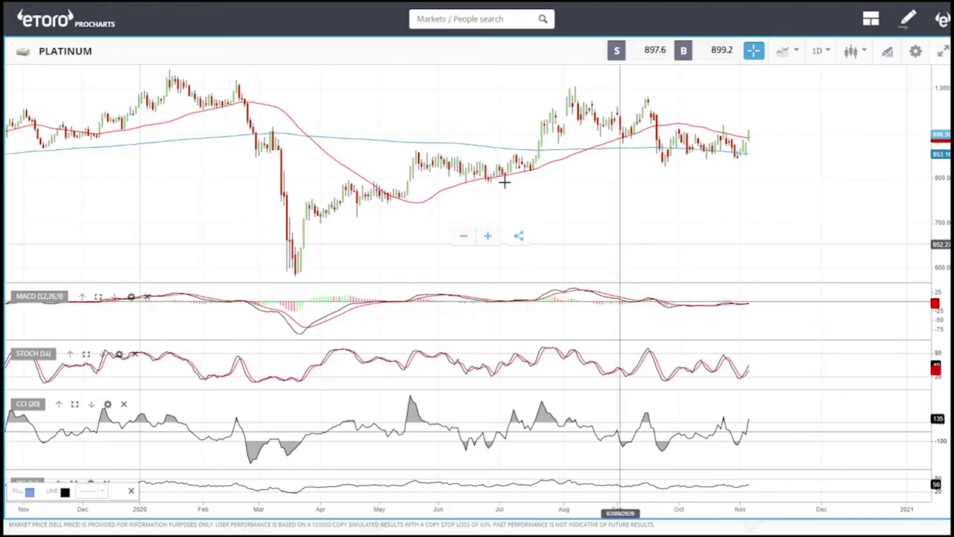
pyautogui.click(310, 150)
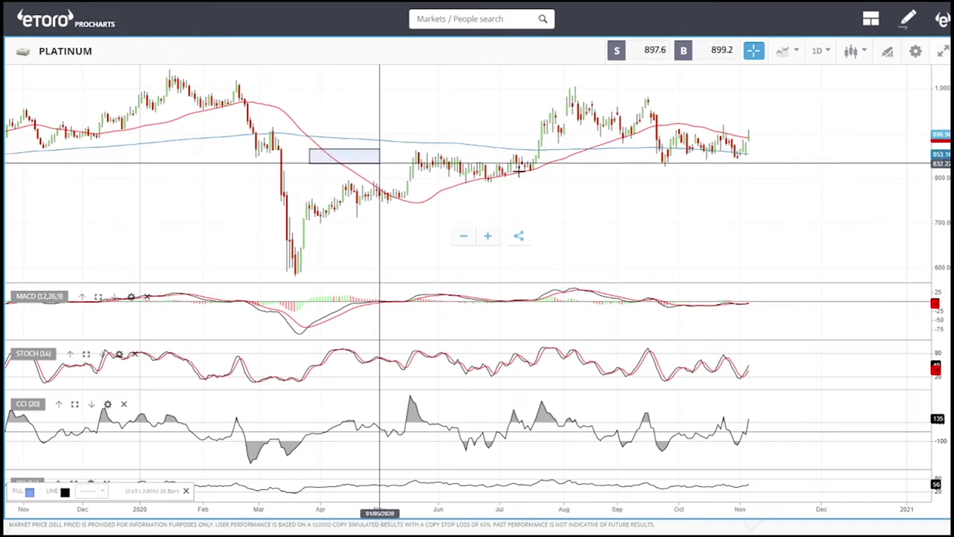
pyautogui.click(772, 220)
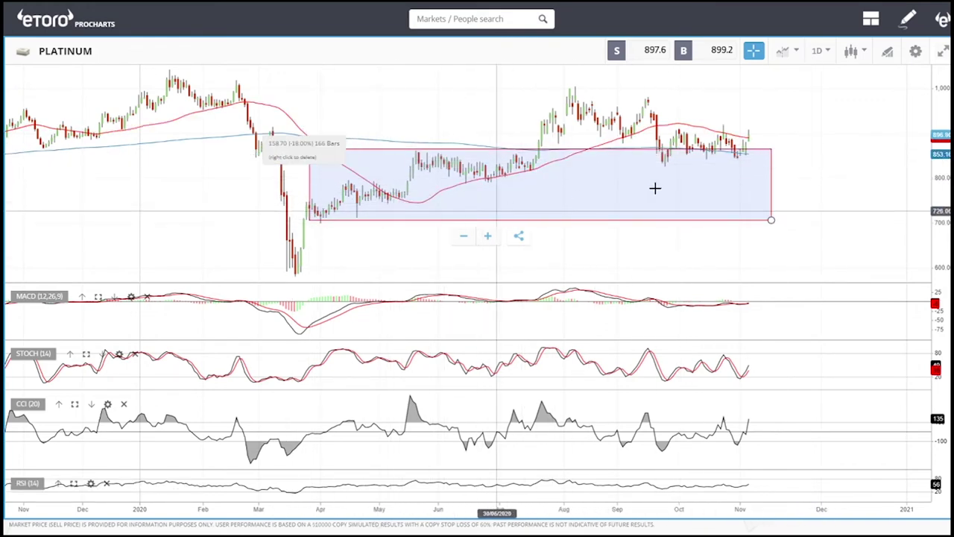
# Step: Draw horizontal resistance lines on the PLATINUM chart at about 980.7, along the mid-September high, and at about 942.5
pyautogui.scroll(5, 792, 173)
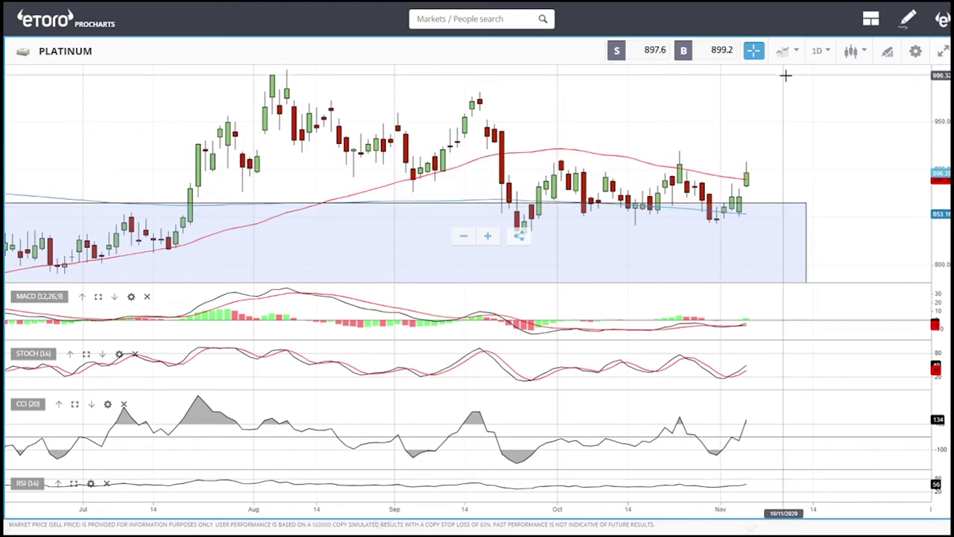
pyautogui.click(887, 52)
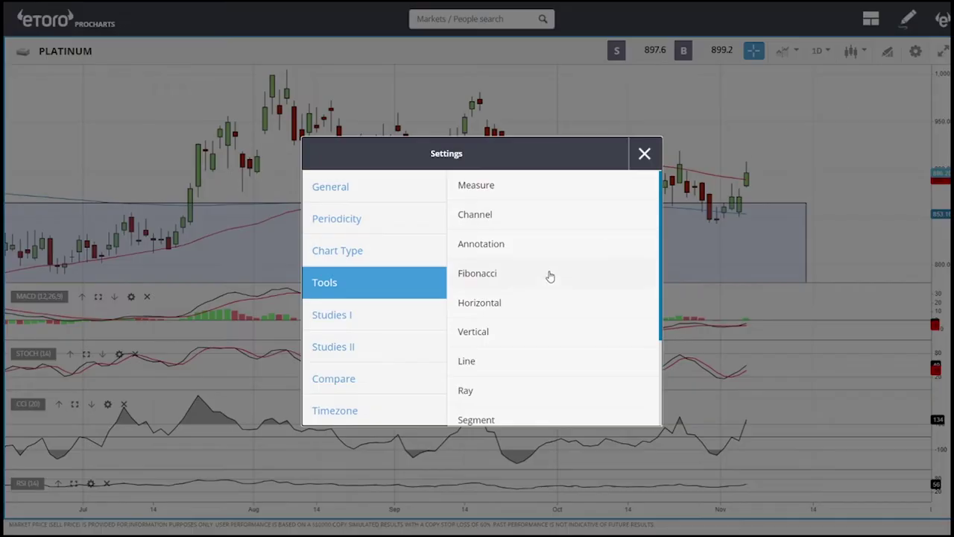
pyautogui.click(504, 312)
pyautogui.click(495, 92)
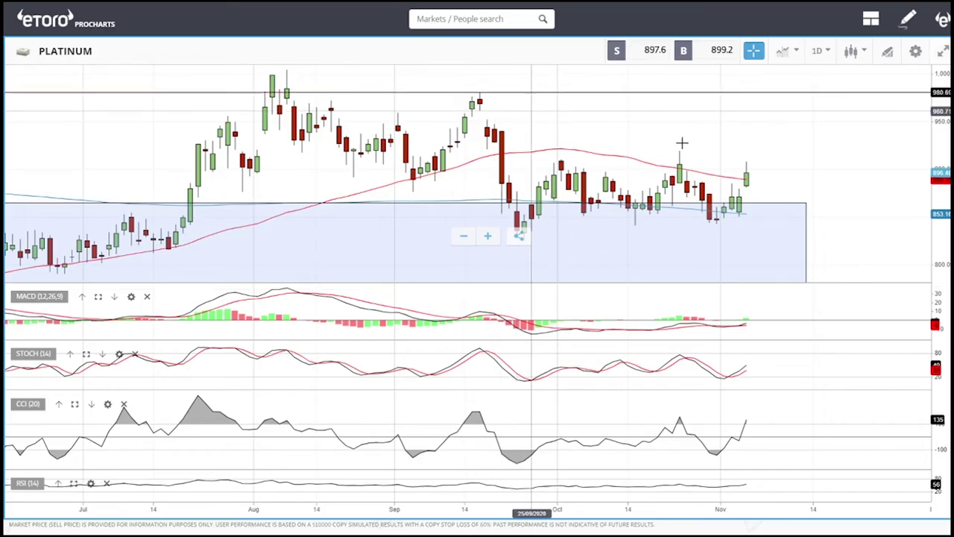
pyautogui.click(888, 52)
pyautogui.click(510, 298)
pyautogui.click(820, 129)
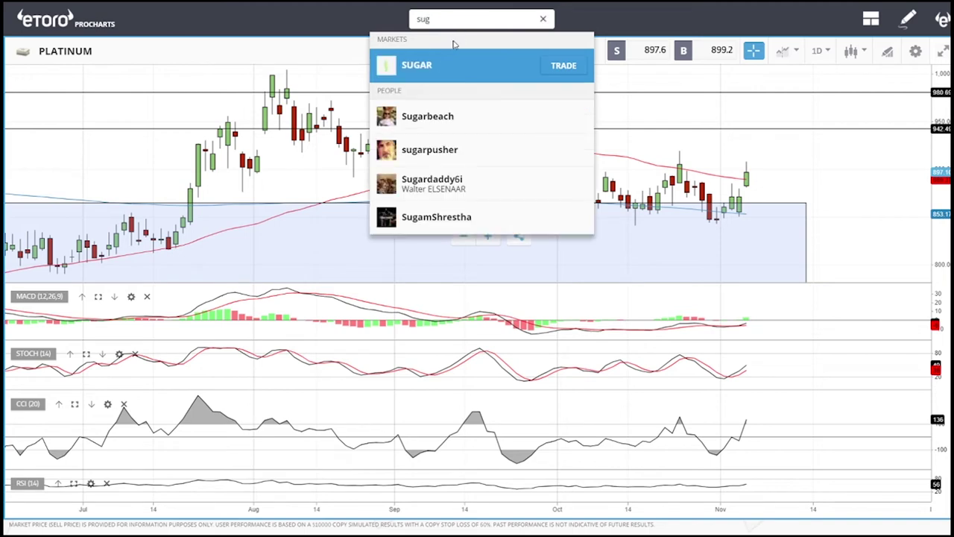
# Step: Load SUGAR from the "sug" market search and draw a rising trend line from the late-April low through the mid-September low
pyautogui.click(430, 67)
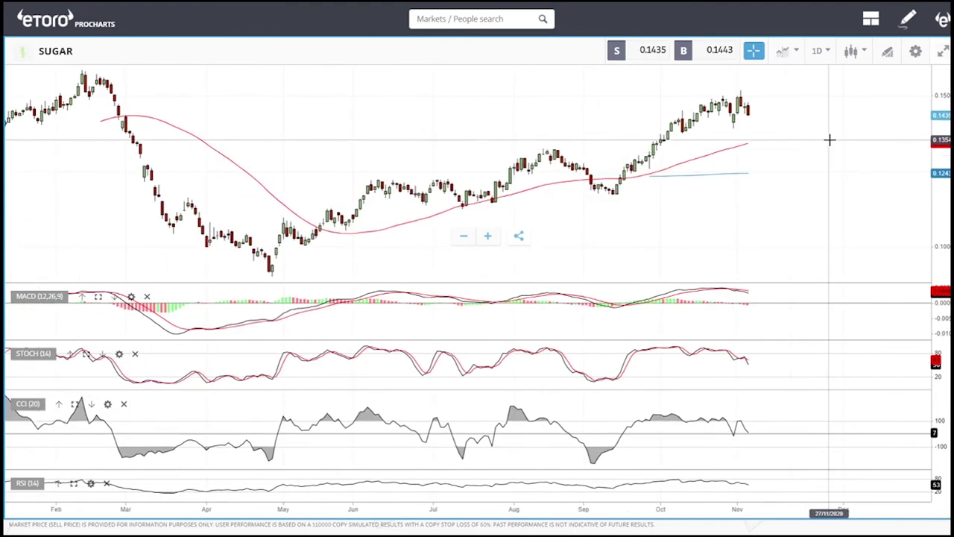
pyautogui.click(886, 54)
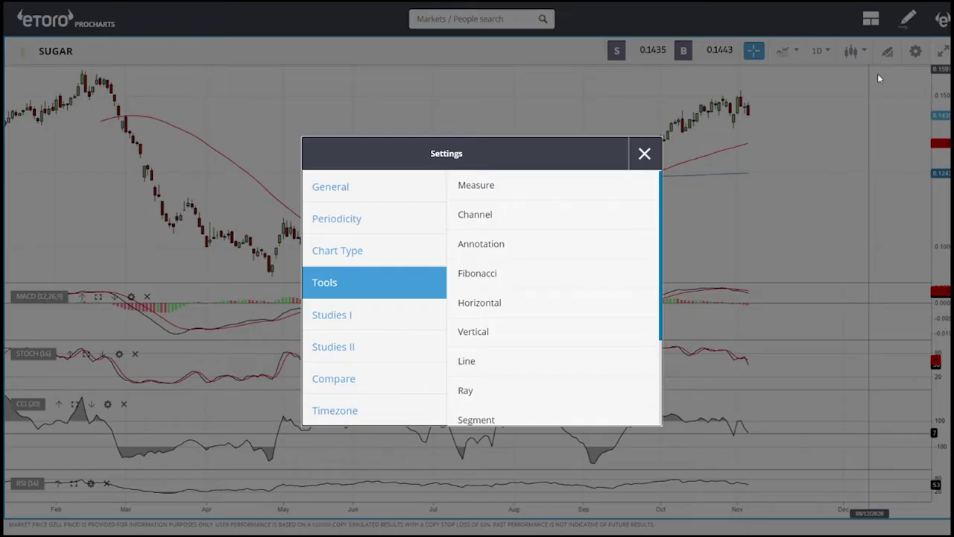
pyautogui.click(485, 365)
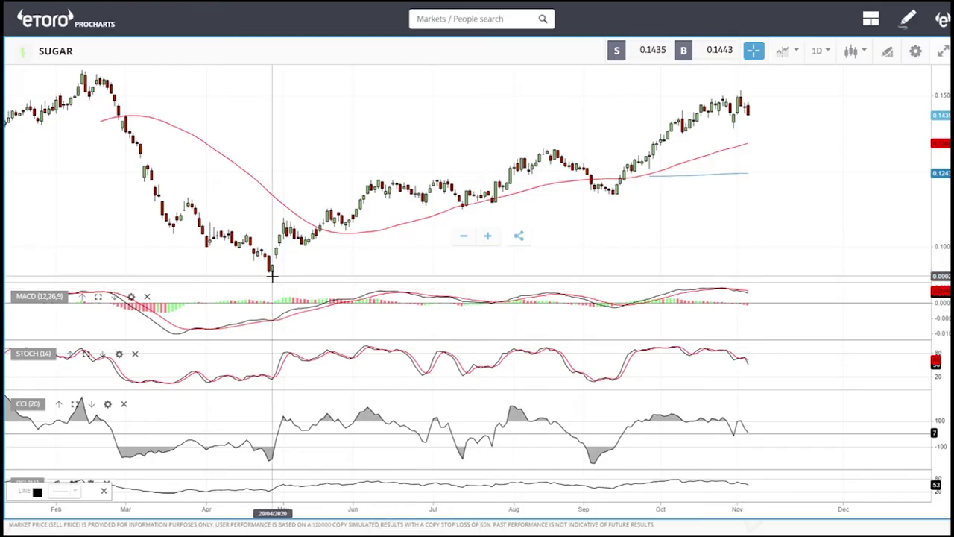
pyautogui.click(272, 275)
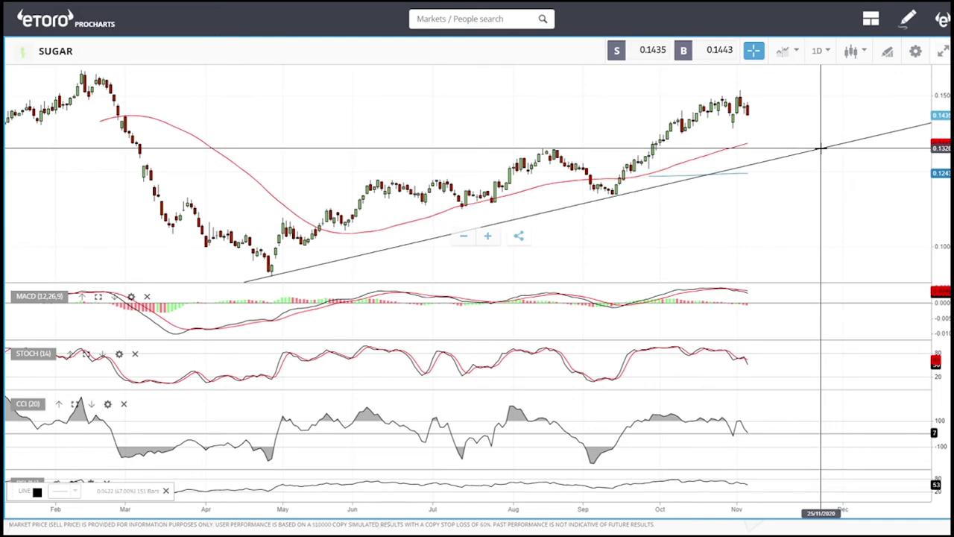
pyautogui.click(819, 147)
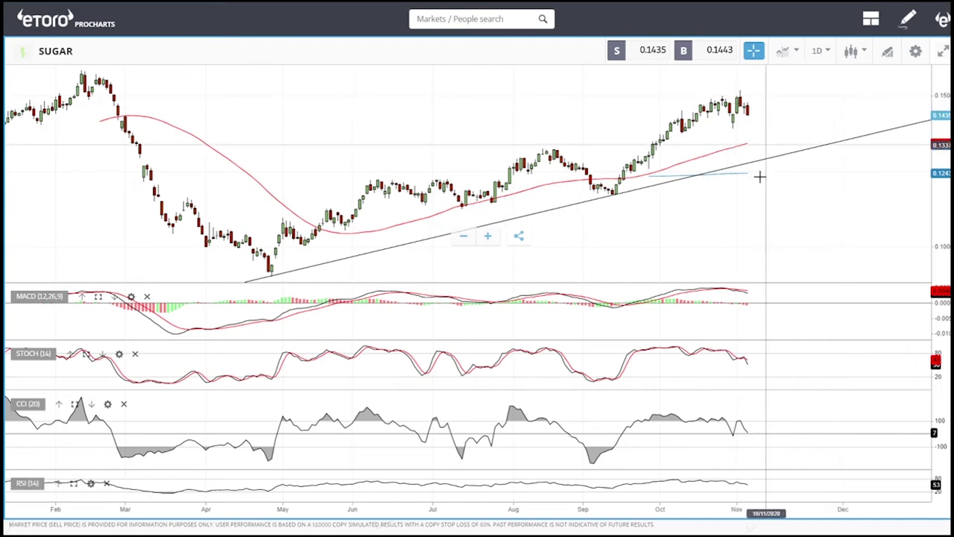
# Step: Draw horizontal lines on the SUGAR chart at about 0.132 along the August high and just above 0.150 at the early-November high
pyautogui.scroll(5, 788, 117)
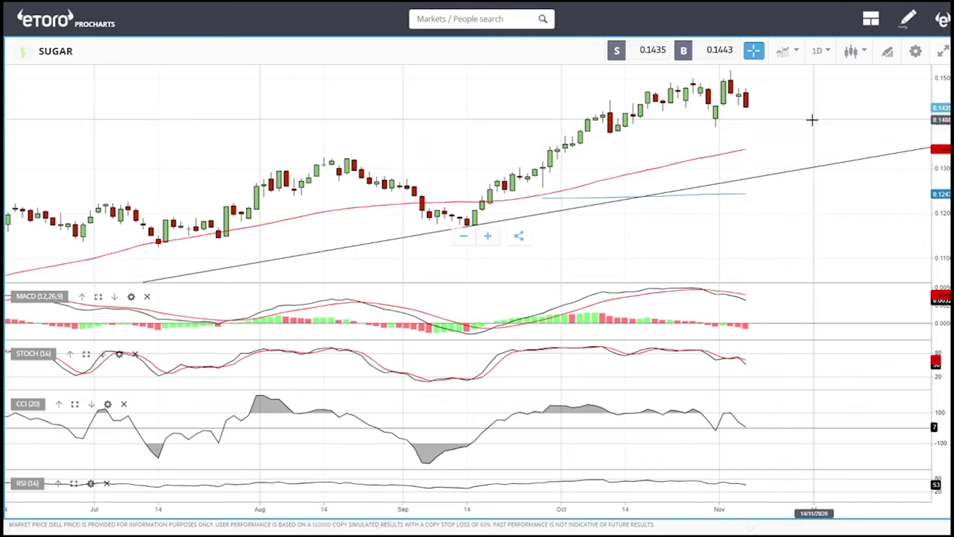
pyautogui.scroll(-5, 816, 224)
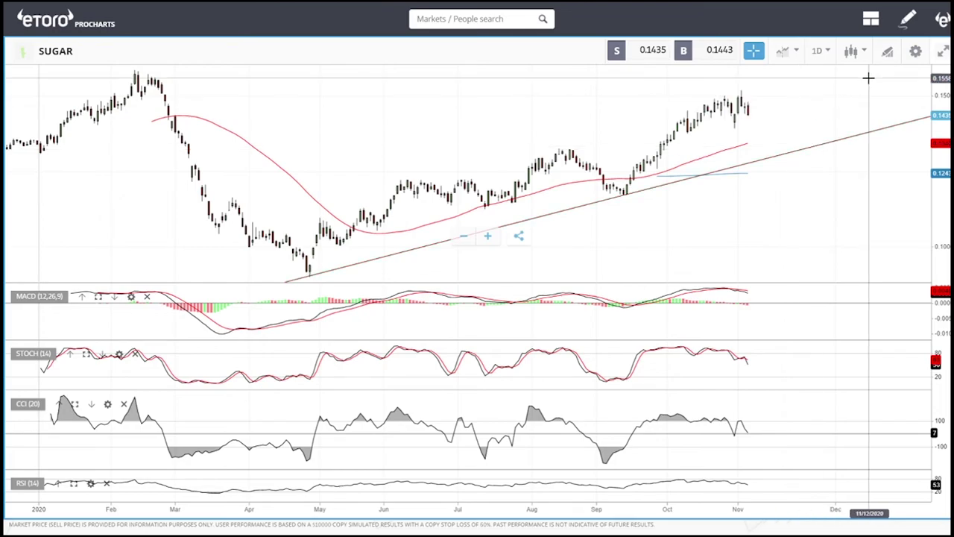
pyautogui.click(887, 53)
pyautogui.click(503, 308)
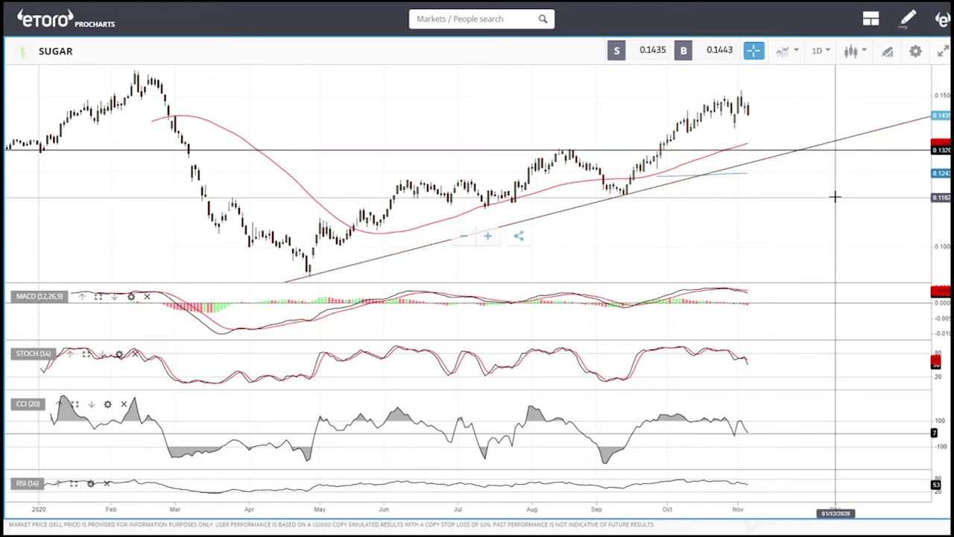
pyautogui.click(794, 146)
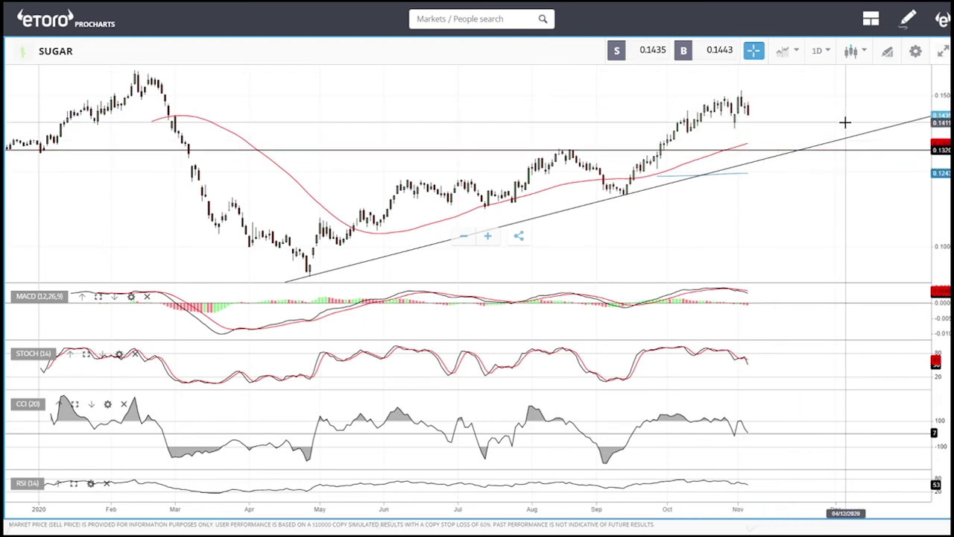
pyautogui.click(888, 53)
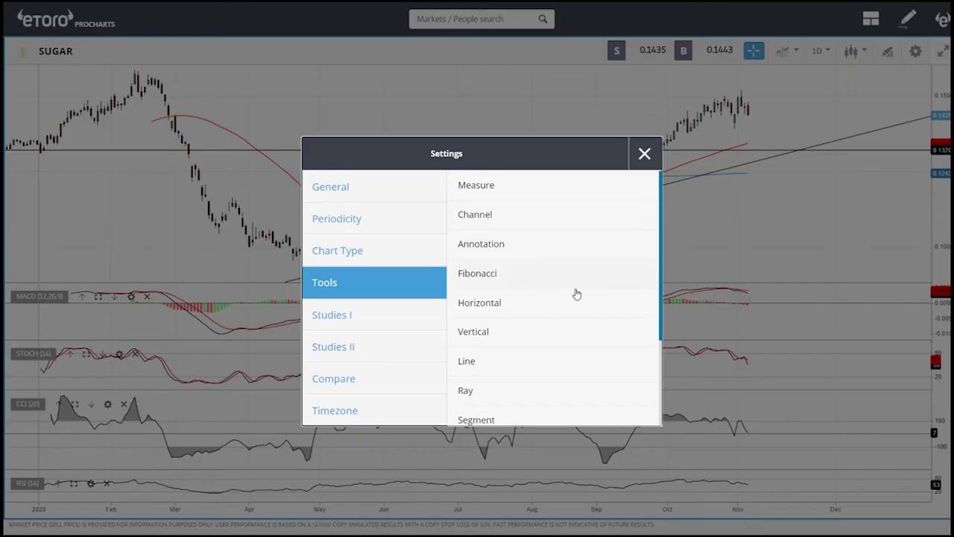
pyautogui.click(486, 306)
pyautogui.click(772, 90)
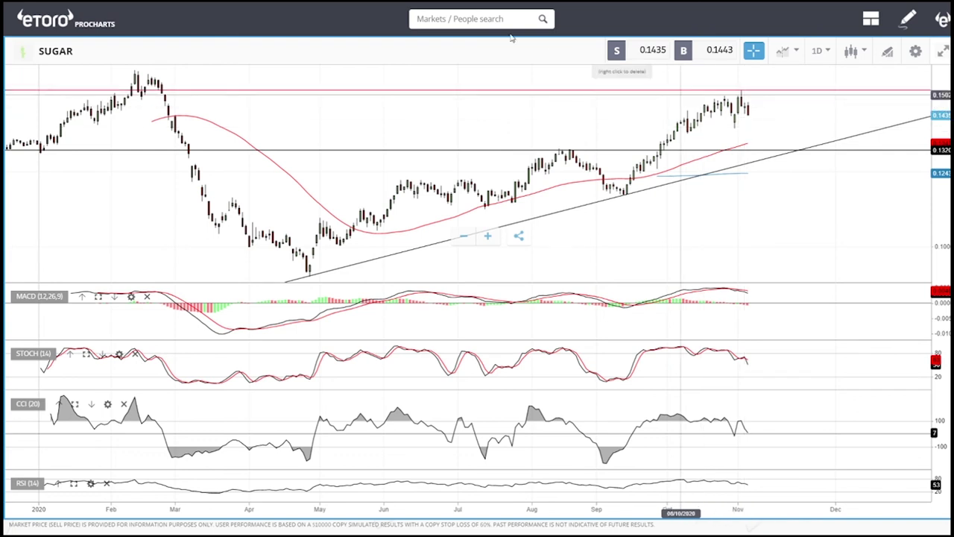
# Step: Search the markets for "whe" and load the WHEAT chart
pyautogui.click(478, 24)
pyautogui.click(477, 24)
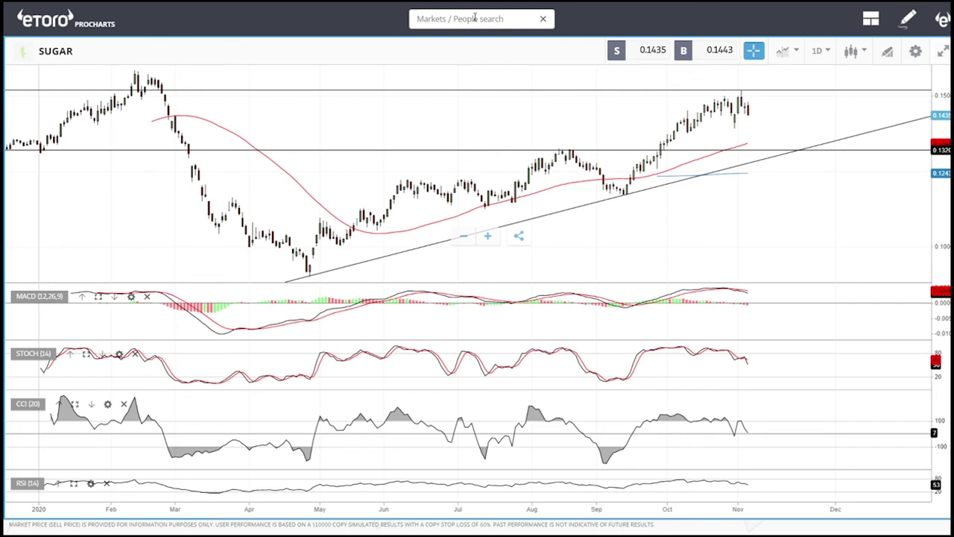
pyautogui.write('whe')
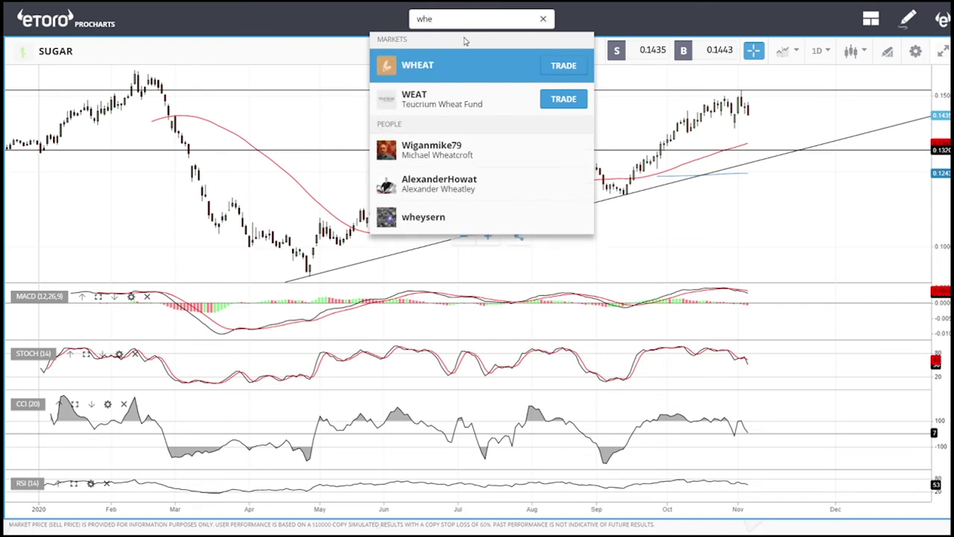
pyautogui.click(430, 65)
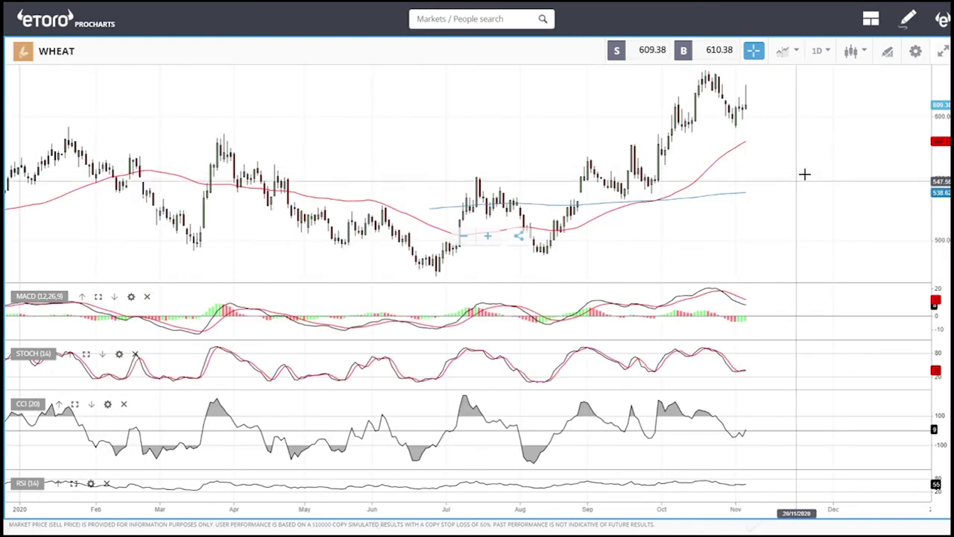
# Step: Draw a rising trend line on the WHEAT chart from the mid-August low along the late-September low and into November
pyautogui.click(887, 54)
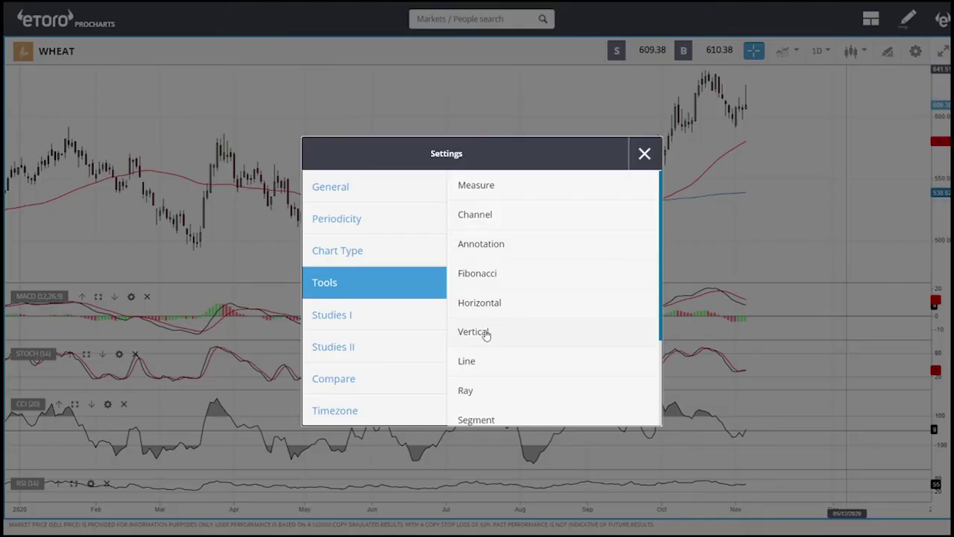
pyautogui.click(481, 364)
pyautogui.click(546, 254)
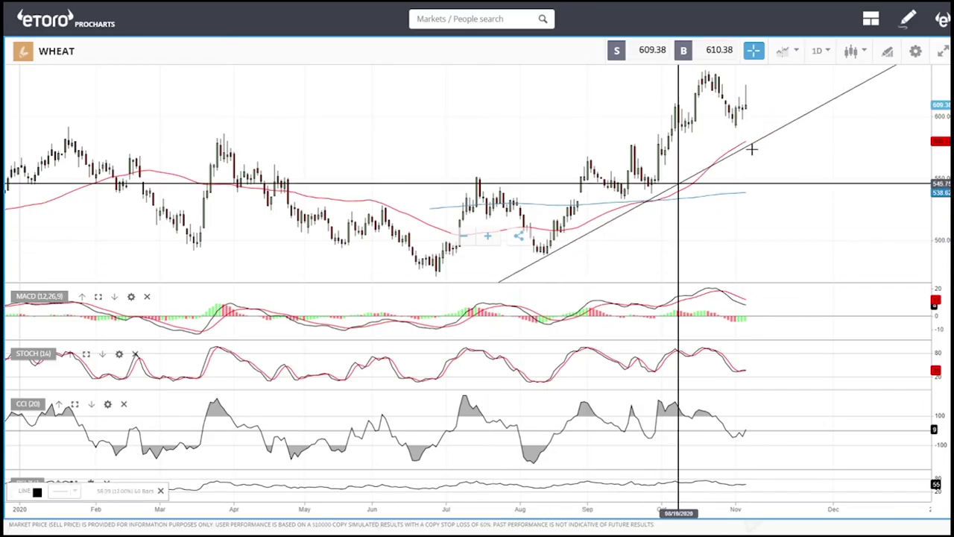
pyautogui.click(792, 113)
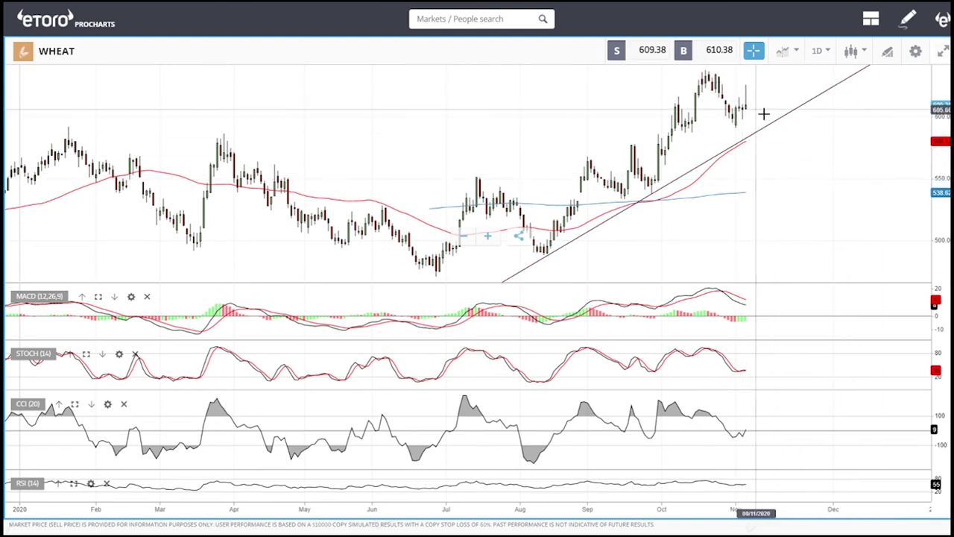
# Step: Add a horizontal support line to the WHEAT chart at about 587.5, where the trend line passes in early November
pyautogui.scroll(5, 763, 89)
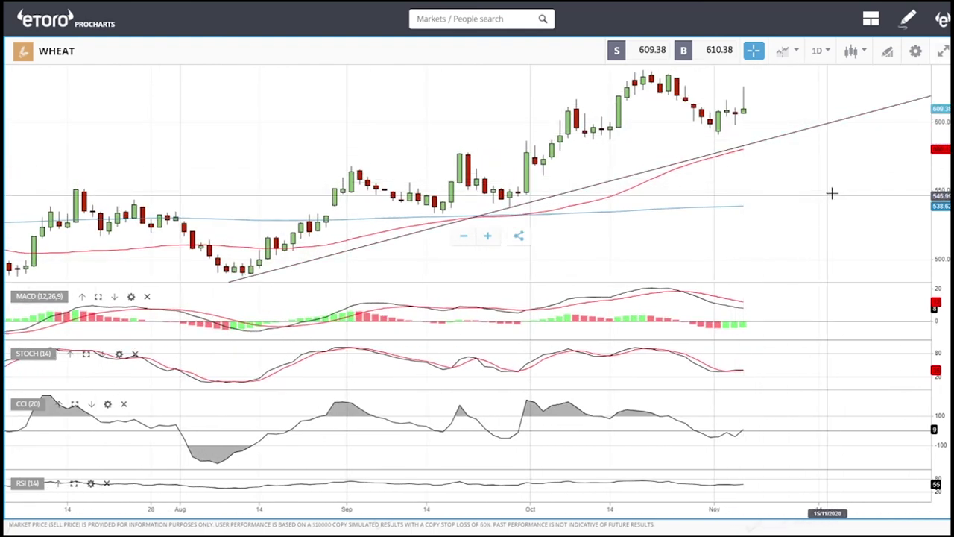
pyautogui.scroll(-3, 830, 181)
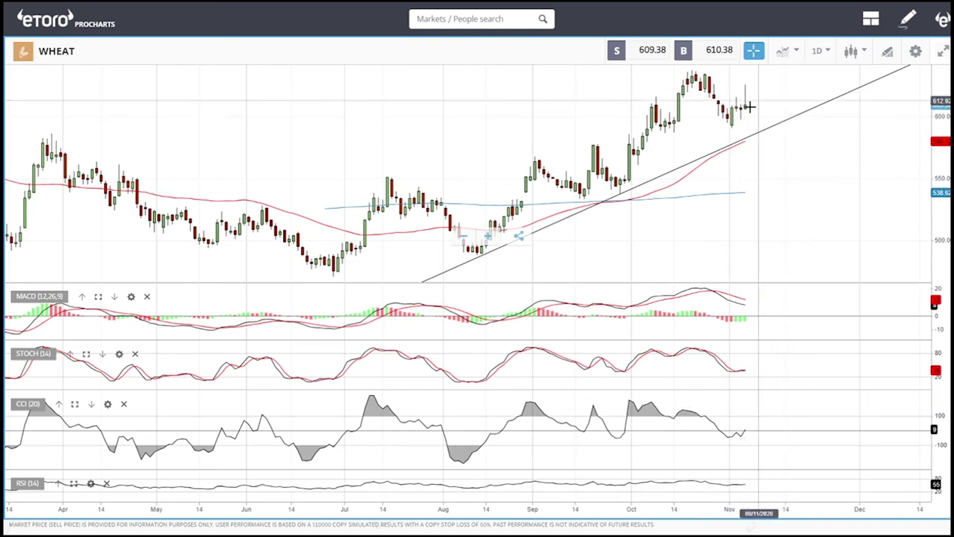
pyautogui.moveTo(761, 134)
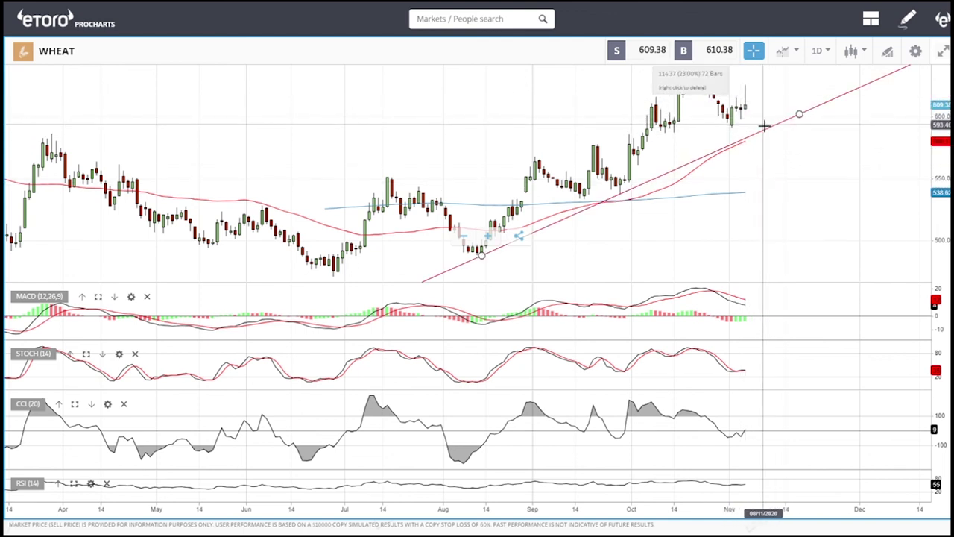
pyautogui.click(888, 53)
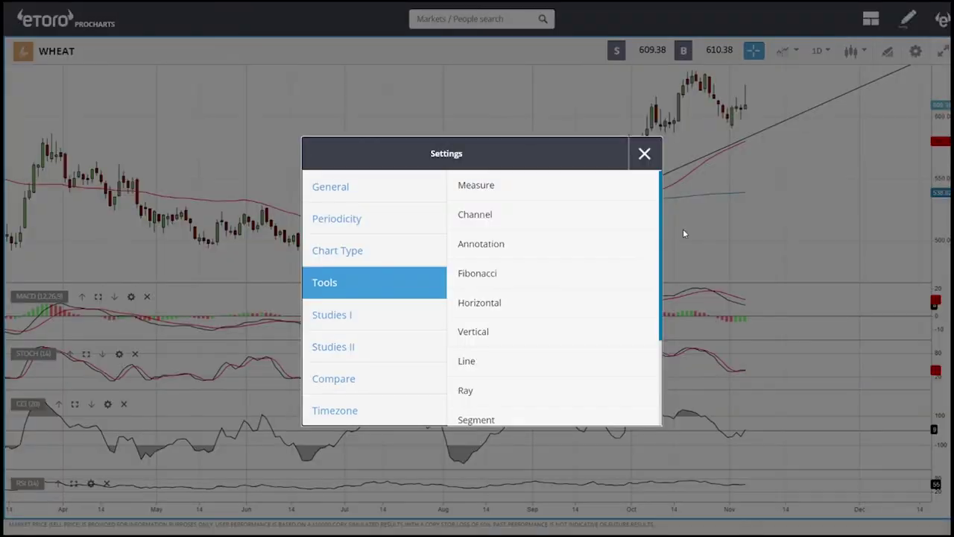
pyautogui.click(499, 303)
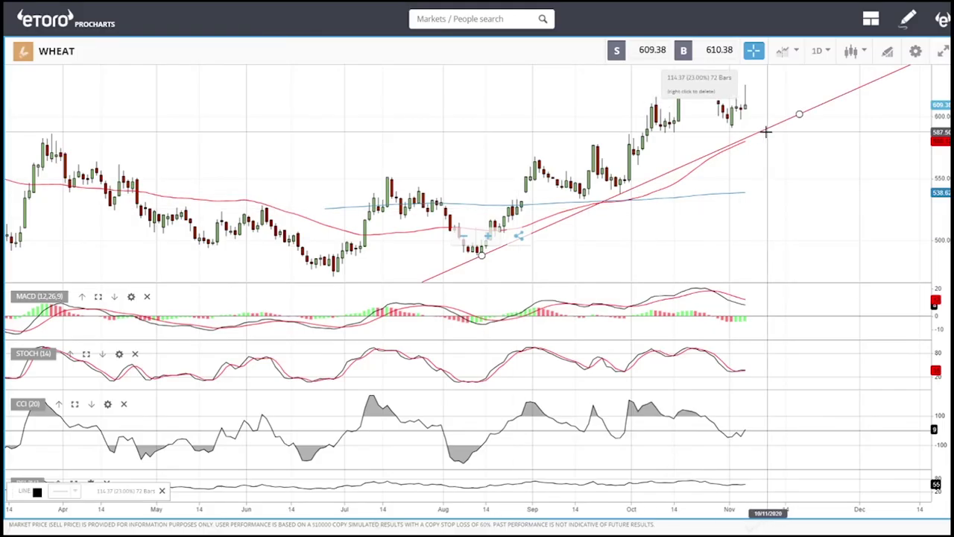
pyautogui.click(760, 131)
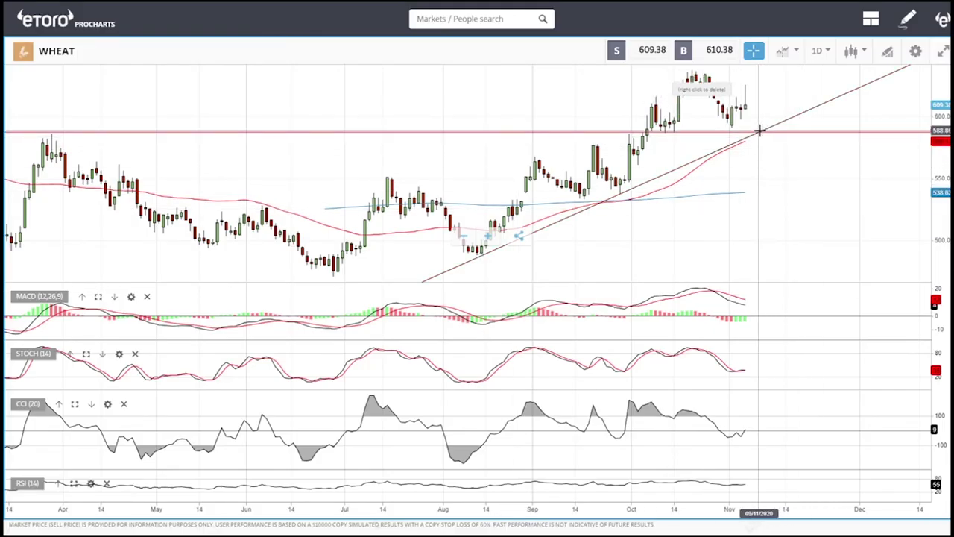
pyautogui.moveTo(669, 132); pyautogui.dragTo(677, 130)
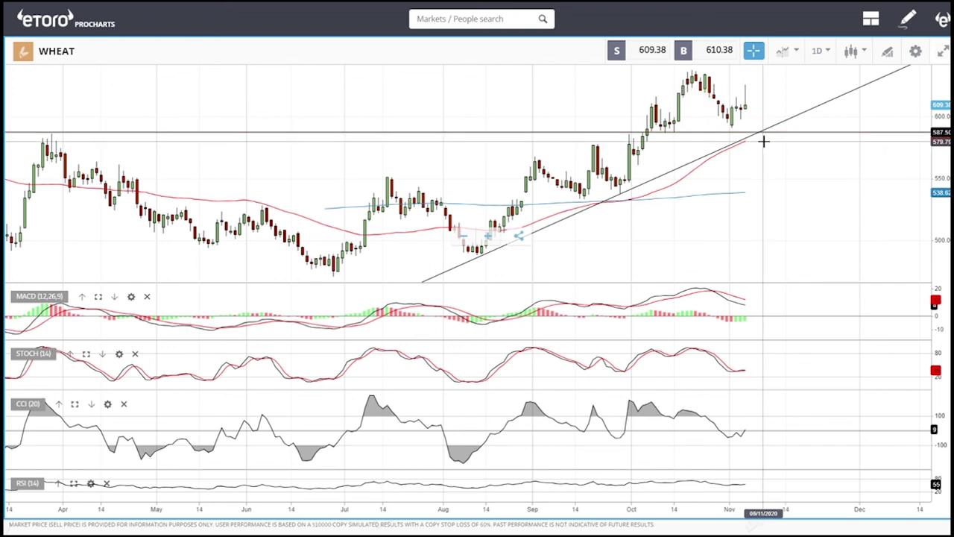
# Step: Add a horizontal resistance line to the WHEAT chart at about 637.9, along the October highs
pyautogui.click(887, 52)
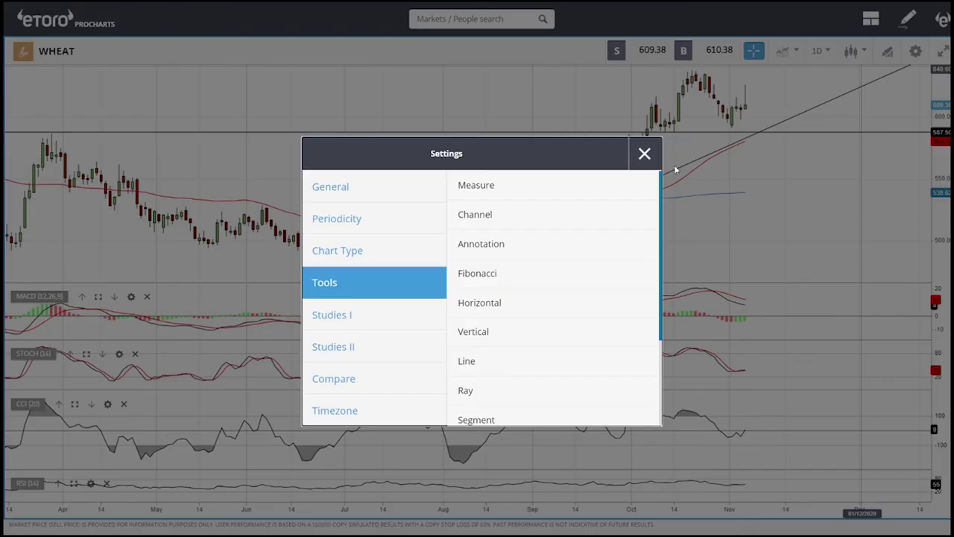
pyautogui.click(487, 303)
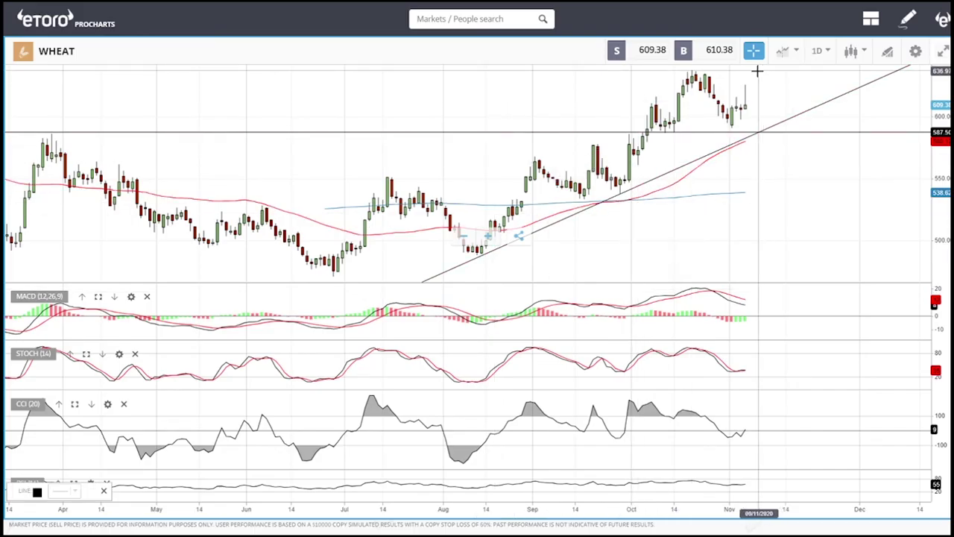
pyautogui.click(757, 69)
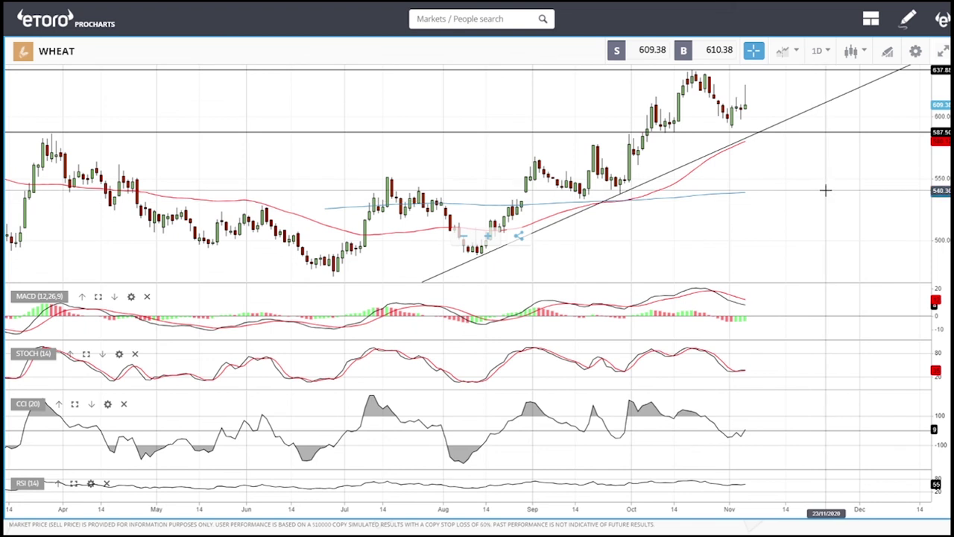